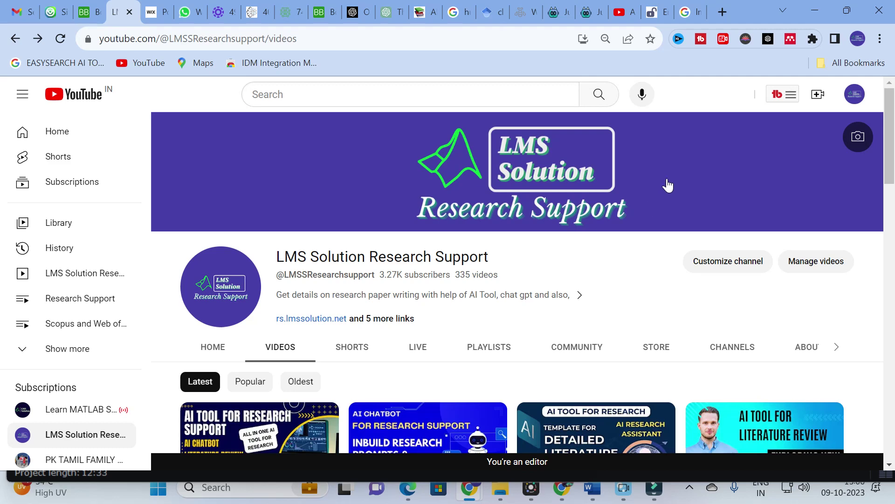
Step: Open the LMS Solution Research Support website from the Google results and open its Chat with paper template
left_click(689, 12)
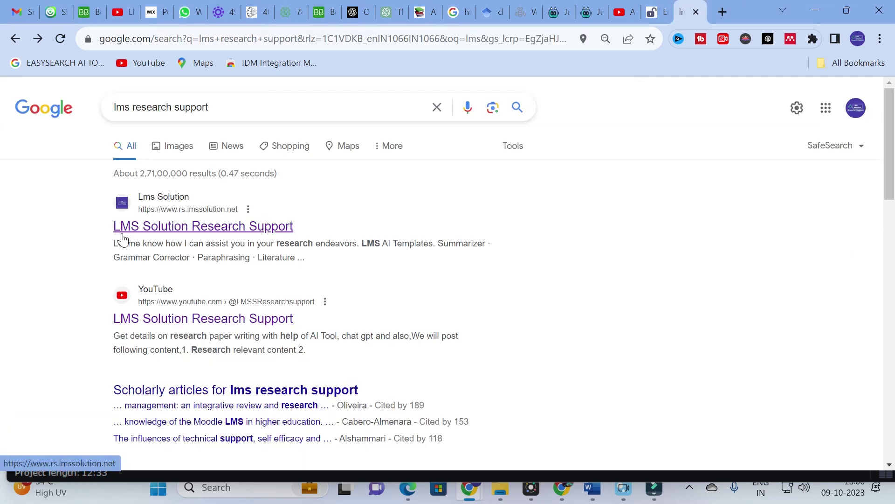
left_click(145, 224)
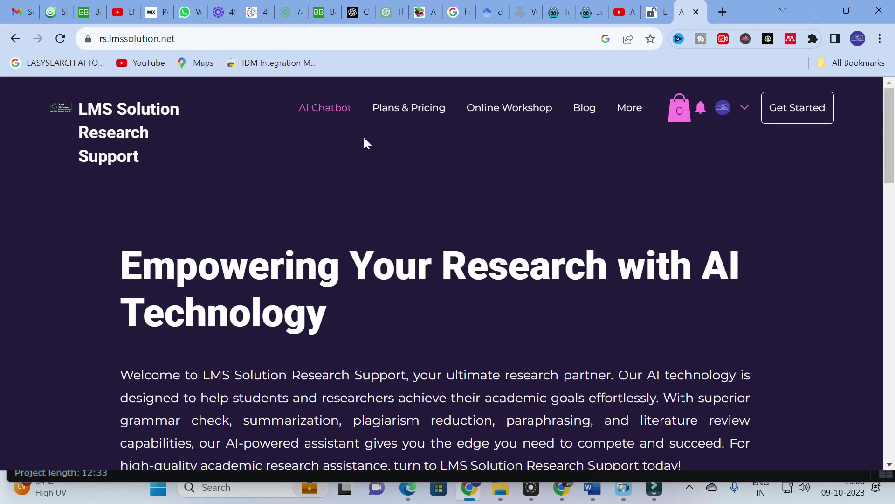
scroll(338, 184, "down", 10)
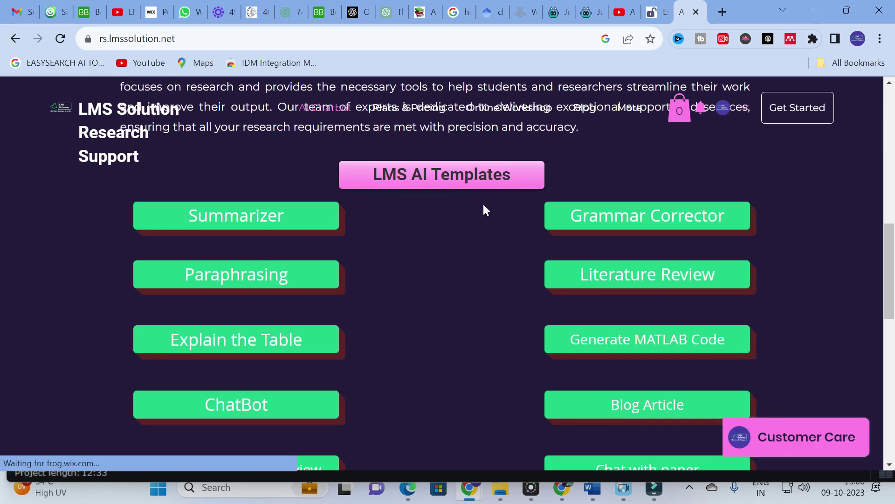
scroll(467, 206, "down", 1)
scroll(416, 200, "up", 1)
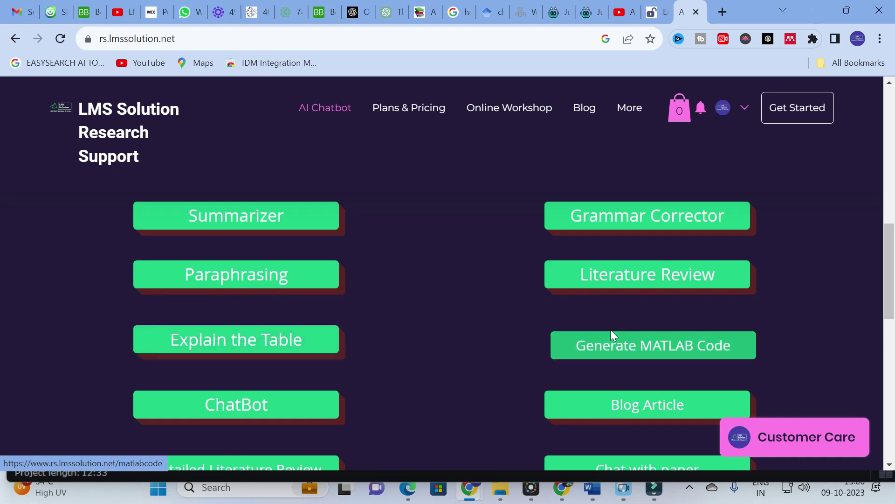
scroll(624, 343, "down", 1)
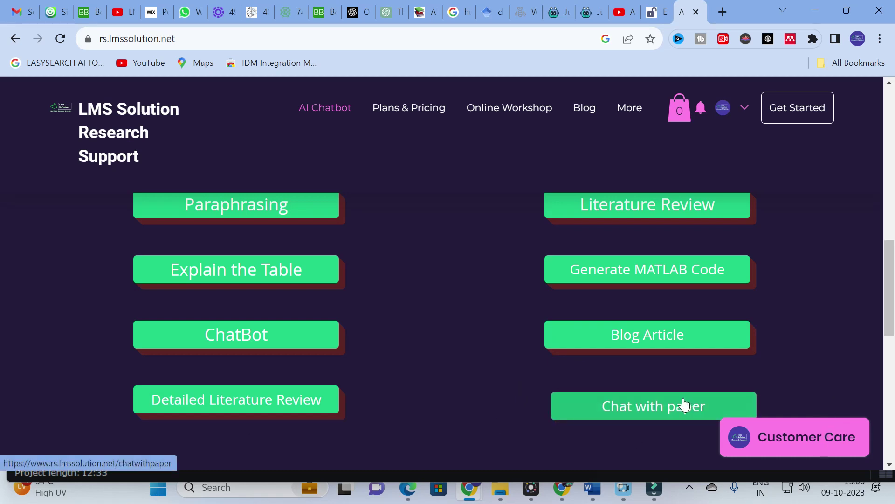
left_click(632, 408)
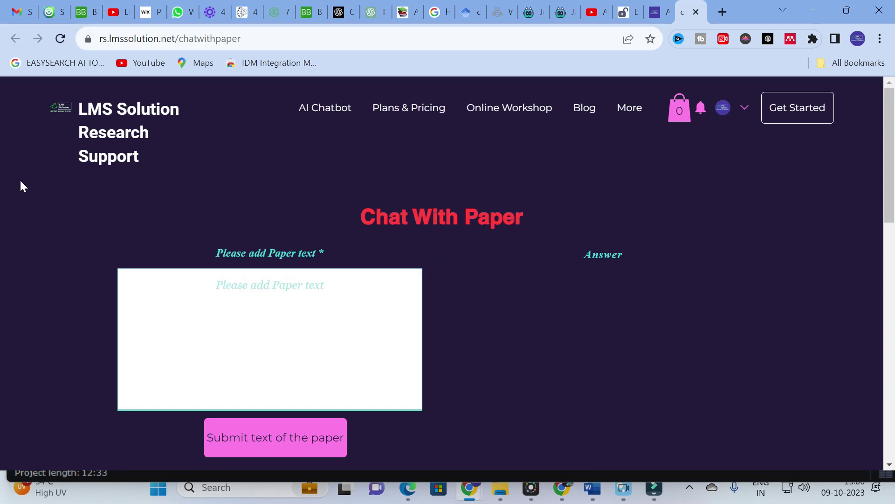
scroll(41, 229, "down", 3)
scroll(39, 238, "up", 3)
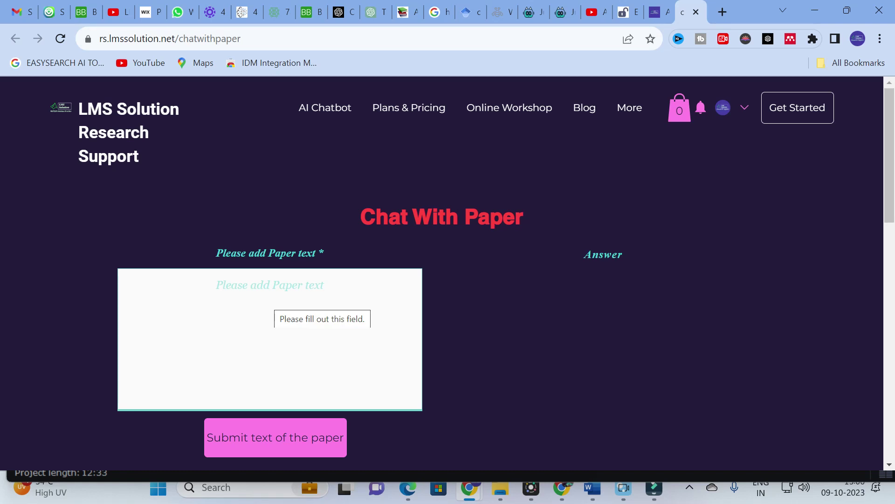
Step: Switch to the MDPI review article on solar photovoltaic technologies and select its full abstract text for copying
left_click(252, 293)
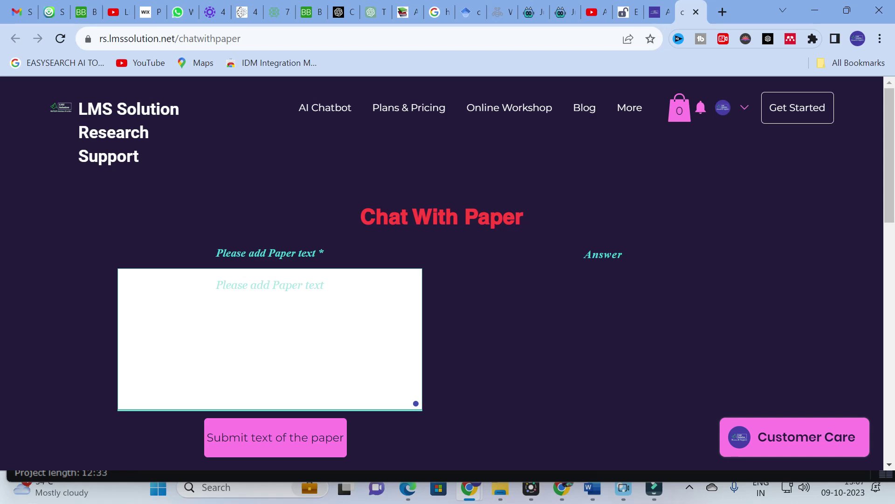
left_click(623, 11)
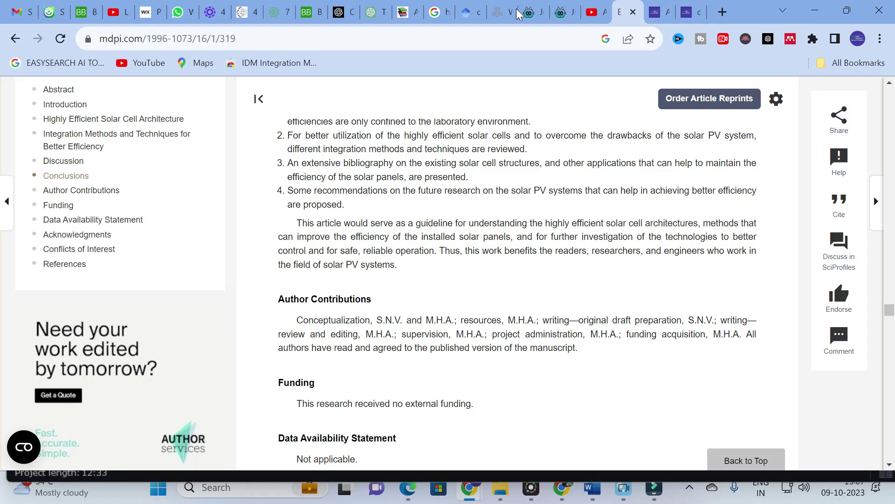
scroll(382, 271, "up", 20)
scroll(382, 268, "up", 15)
scroll(375, 260, "up", 20)
scroll(372, 260, "up", 18)
middle_click(373, 262)
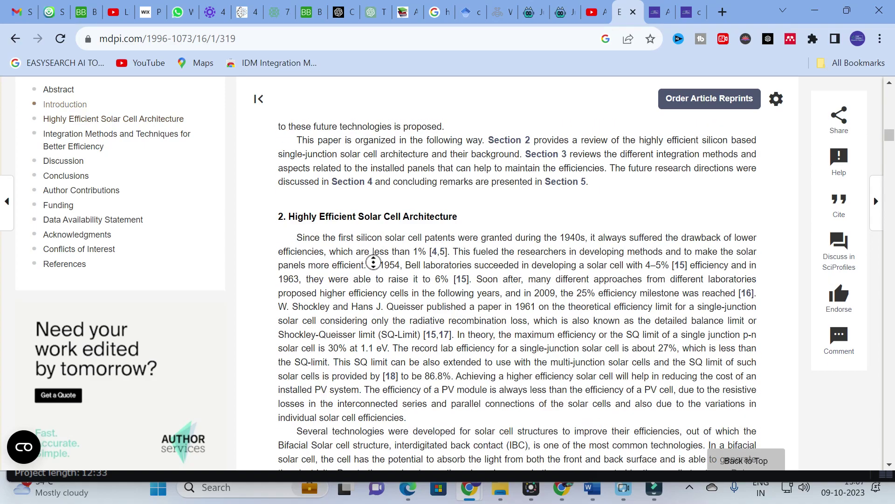
scroll(576, 302, "down", 3)
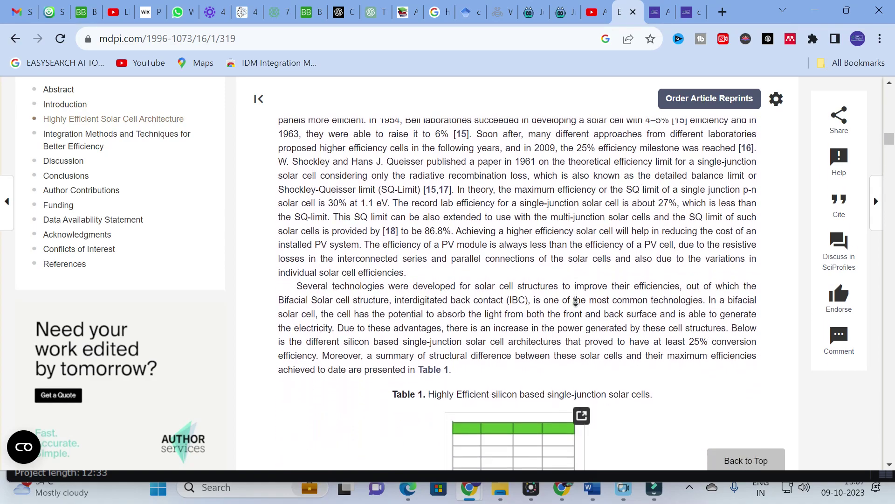
scroll(564, 297, "up", 15)
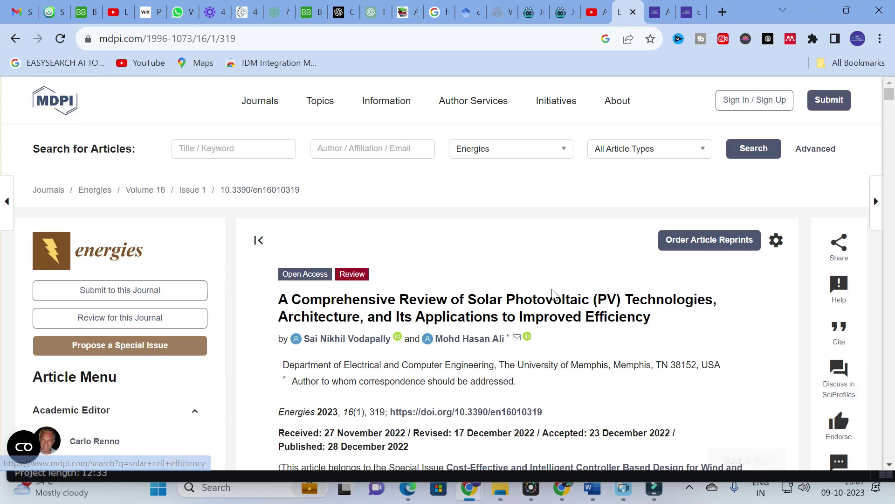
scroll(555, 295, "down", 7)
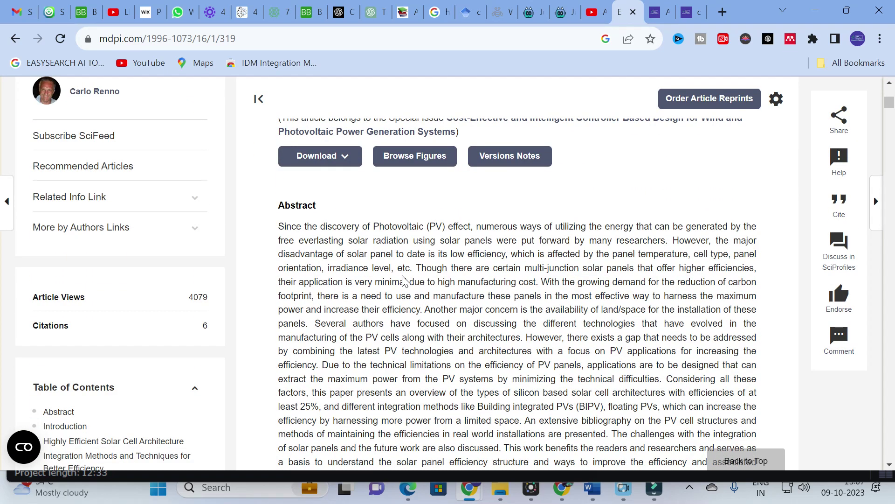
scroll(403, 281, "down", 2)
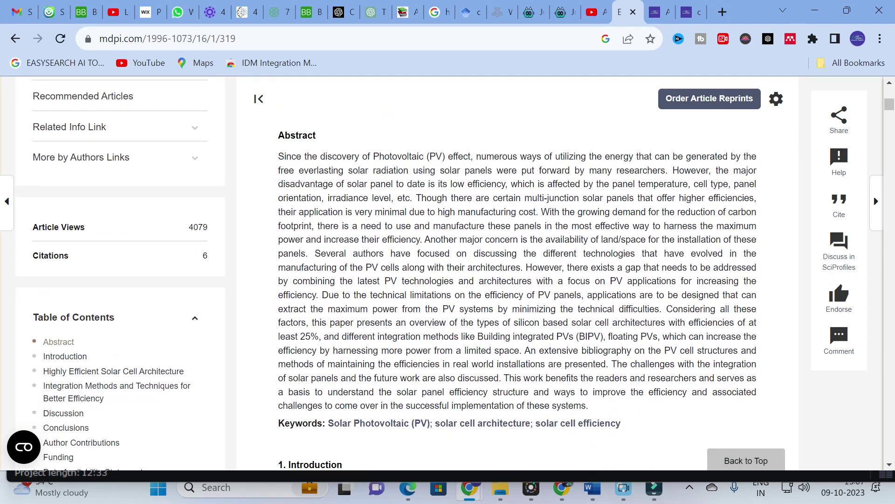
left_click_drag(279, 155, 611, 406)
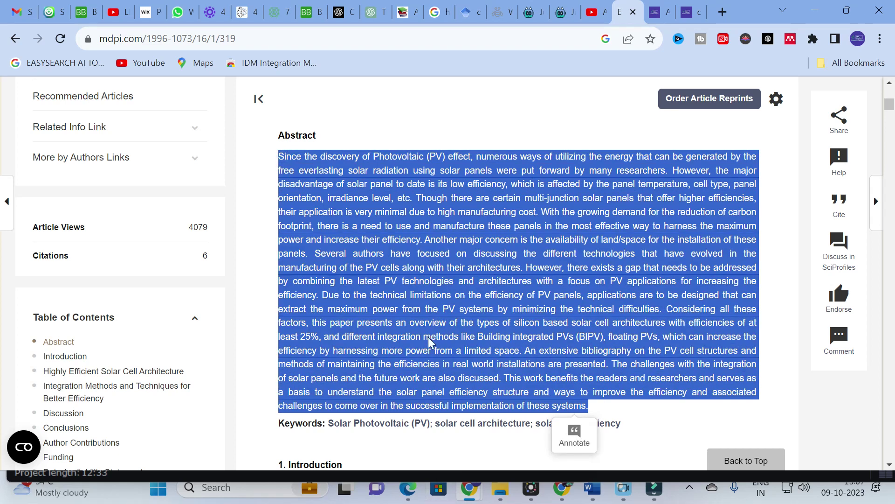
Step: Paste the copied abstract into the Chat With Paper text field and submit it as the paper text
left_click(701, 10)
left_click(254, 300)
key("ctrl+v")
left_click(290, 455)
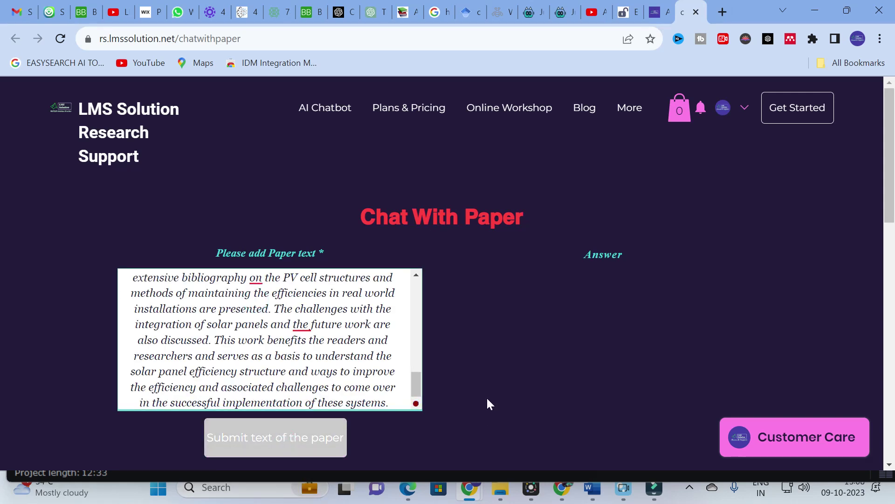
Step: Ask the question "list the key point from the abstract" about the submitted paper text
scroll(453, 390, "down", 3)
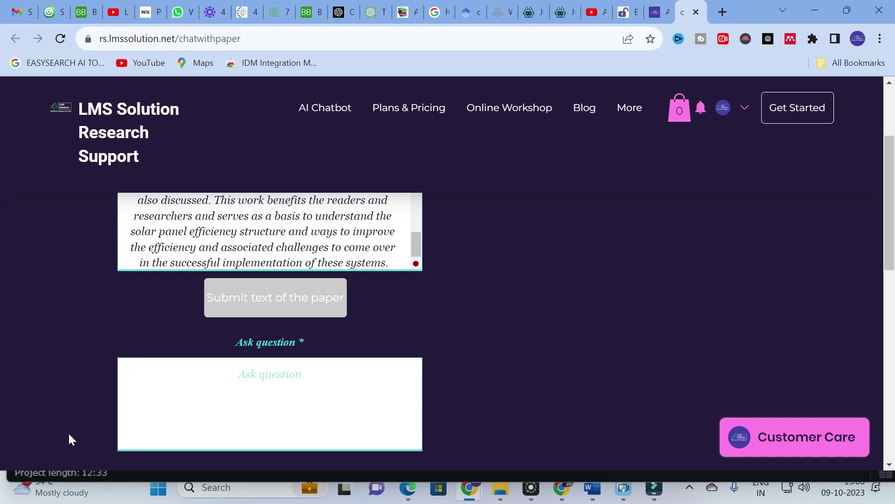
left_click(264, 379)
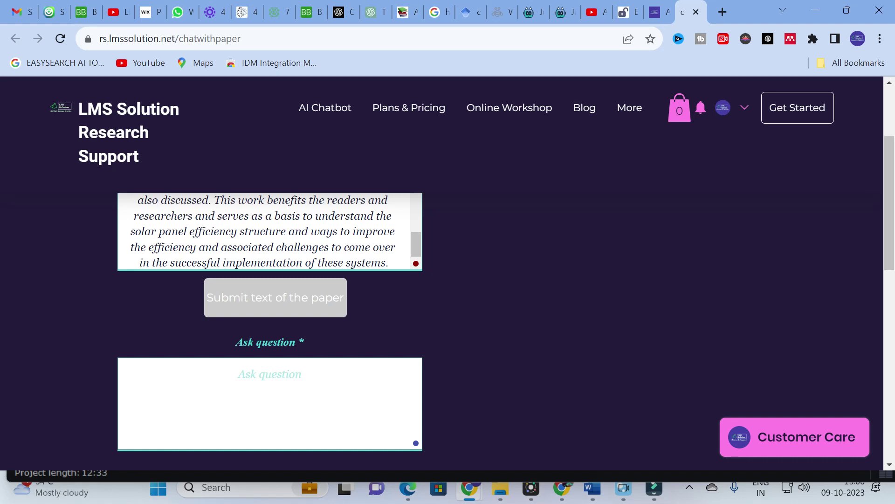
left_click(269, 374)
type("list the key point from ")
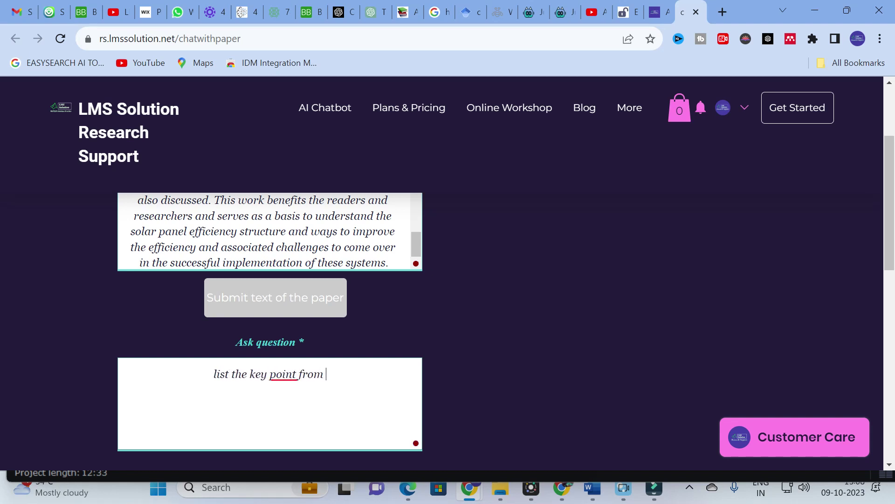
type("the abstract")
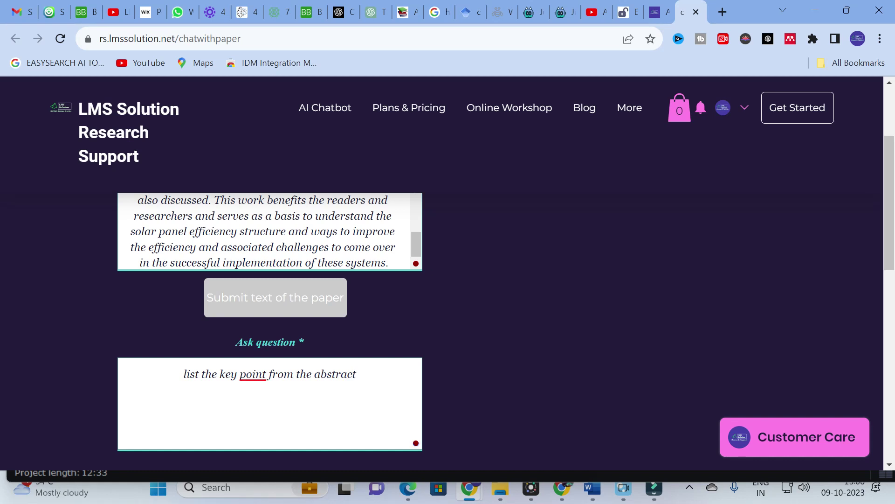
scroll(256, 372, "down", 3)
left_click(269, 349)
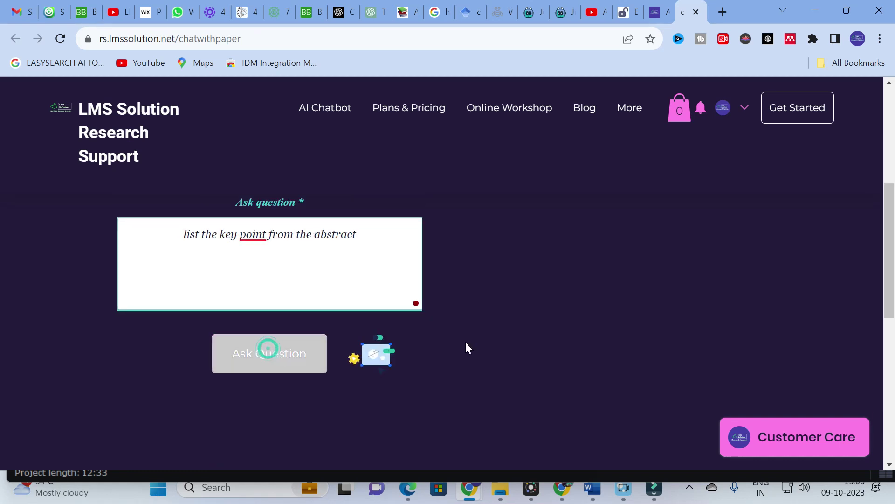
Step: Review the generated key points in the answer and compare them with the submitted abstract text
scroll(510, 357, "up", 3)
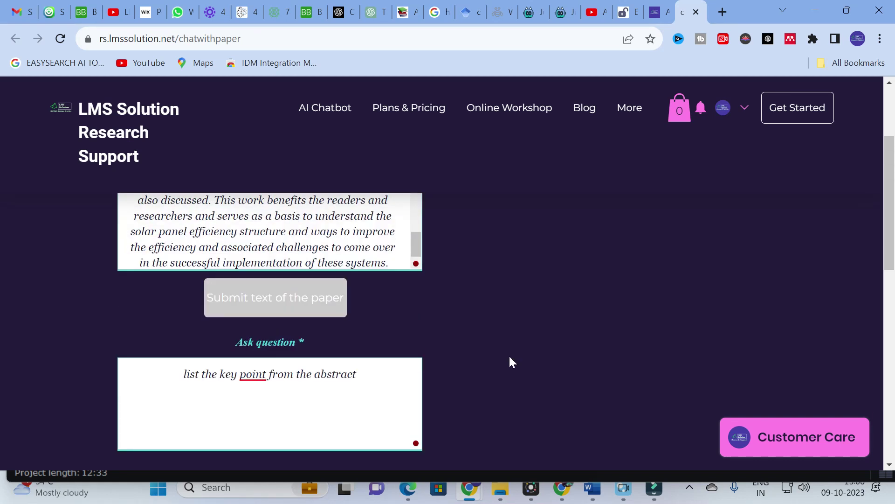
scroll(510, 362, "up", 3)
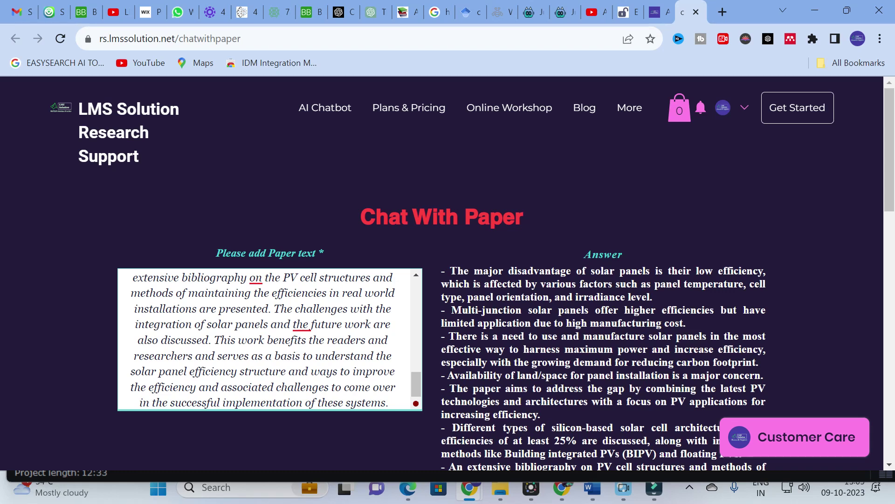
scroll(264, 340, "up", 15)
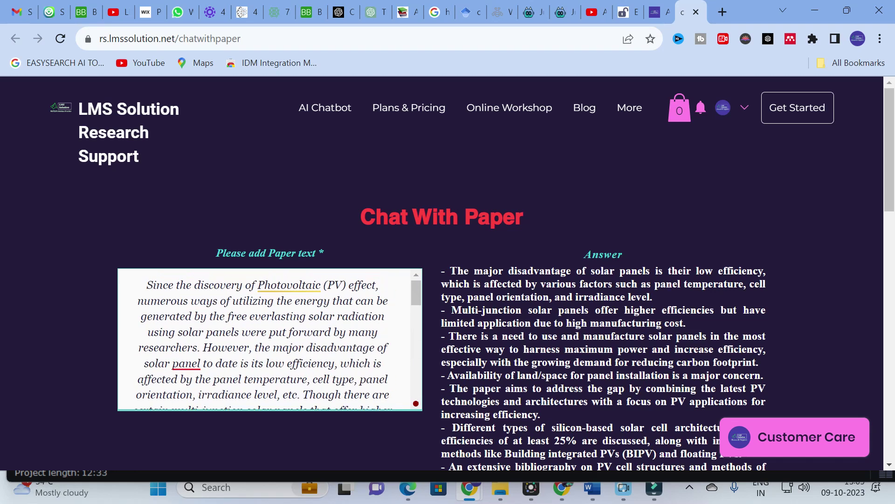
scroll(264, 339, "down", 5)
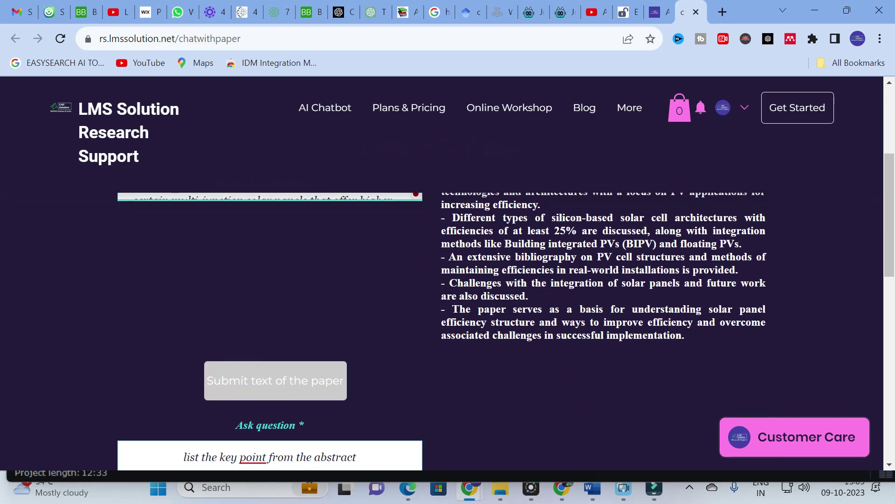
scroll(539, 292, "up", 2)
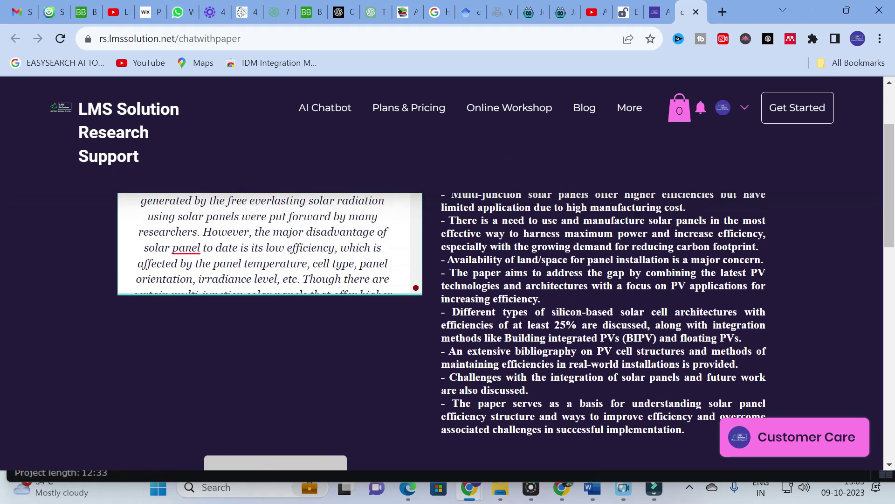
scroll(539, 292, "up", 2)
scroll(538, 292, "down", 3)
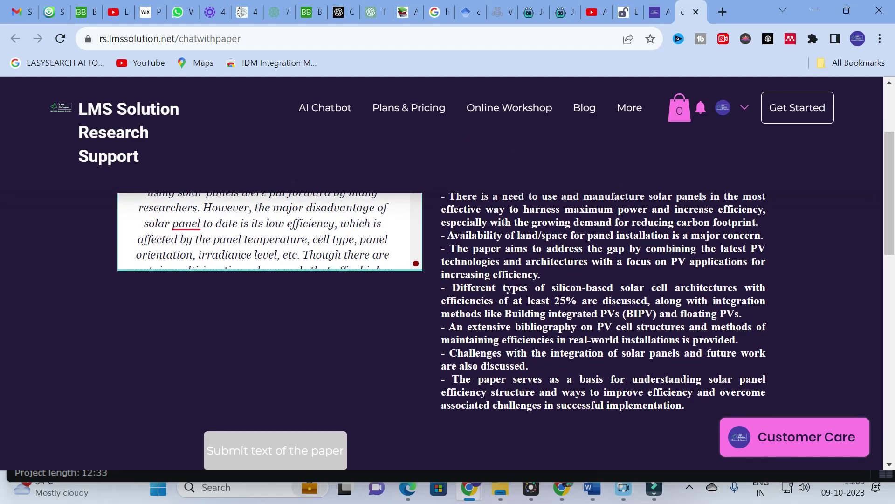
scroll(538, 292, "up", 3)
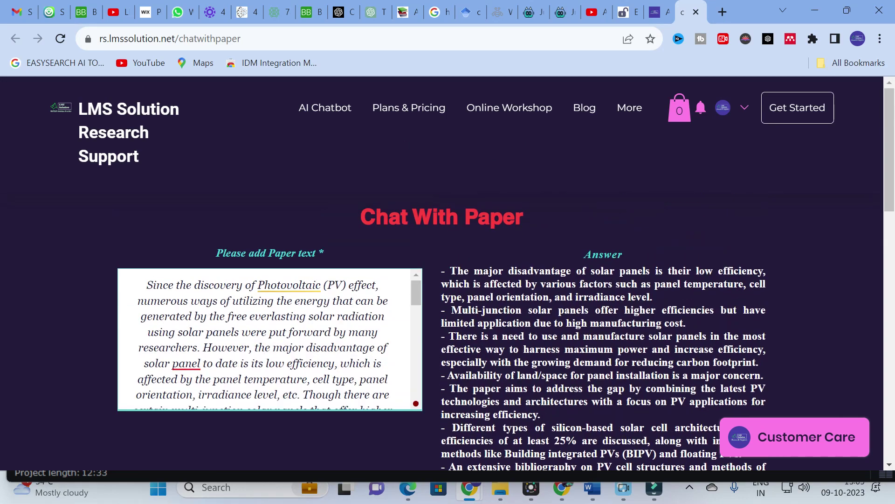
scroll(267, 420, "down", 10)
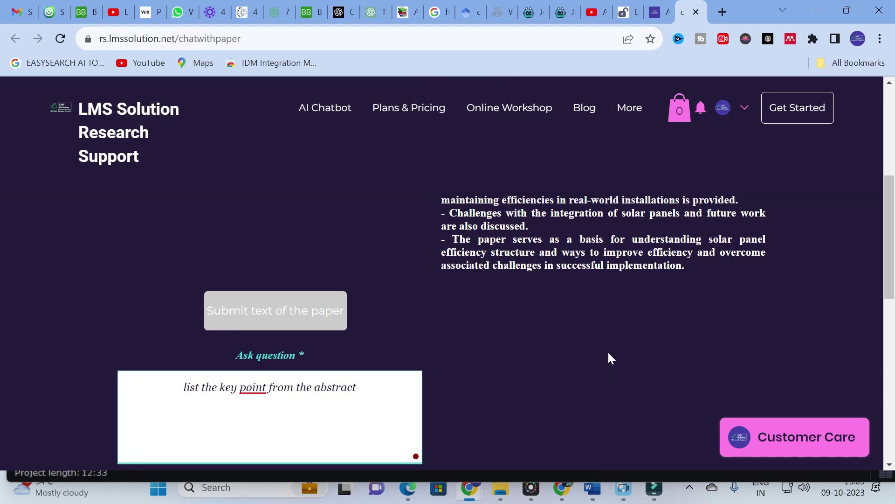
scroll(608, 350, "up", 6)
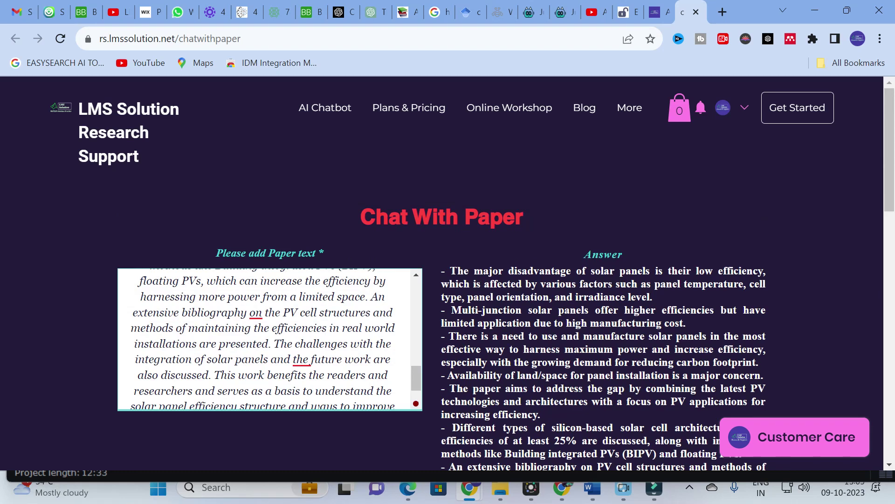
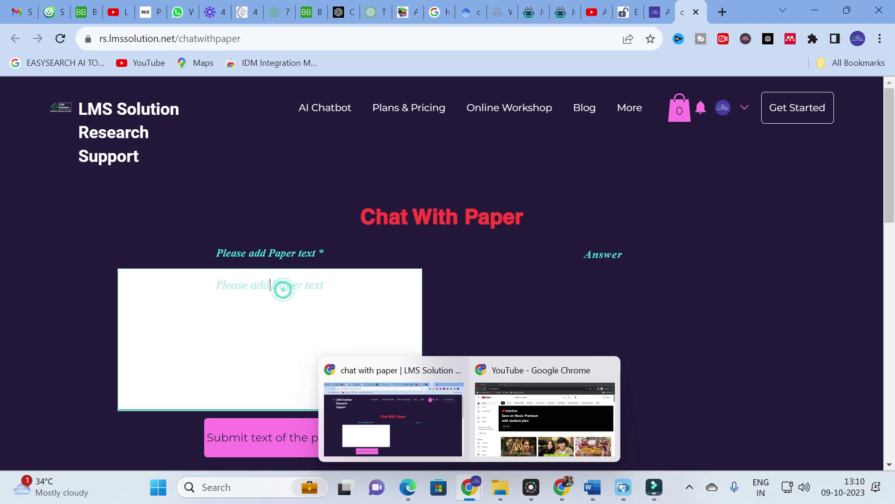
Step: Paste the article's introduction text into the empty paper text field and submit it as the paper text
key("ctrl+v")
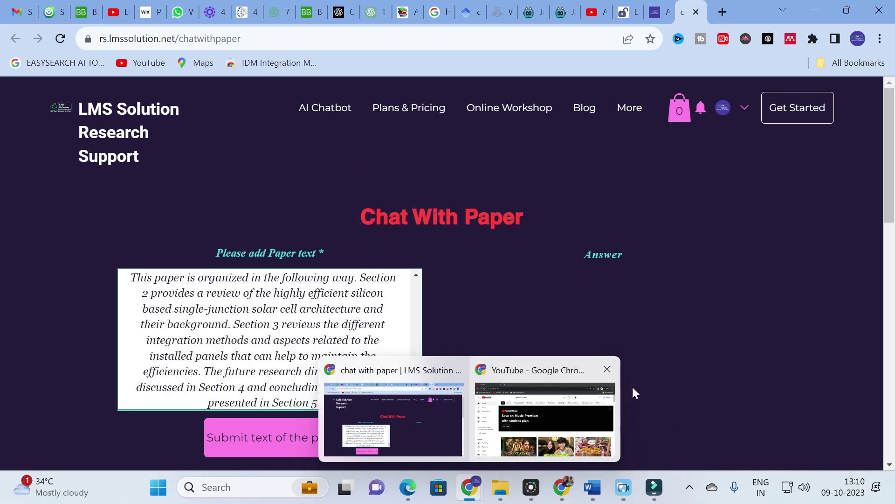
scroll(440, 233, "down", 4)
scroll(429, 239, "up", 1)
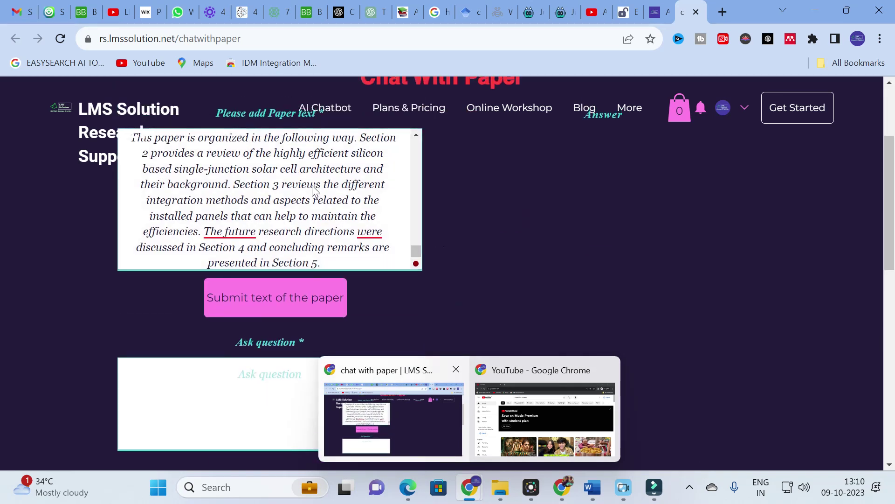
left_click(275, 295)
scroll(271, 262, "down", 1)
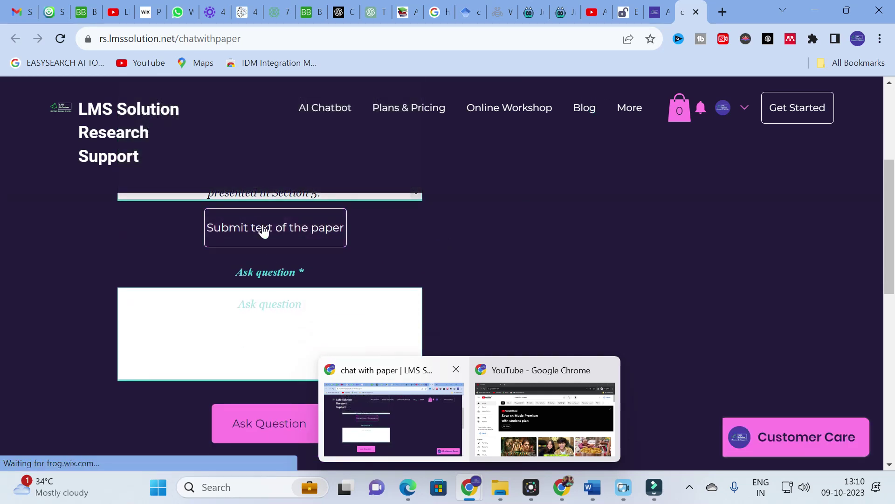
scroll(294, 266, "up", 3)
left_click(263, 372)
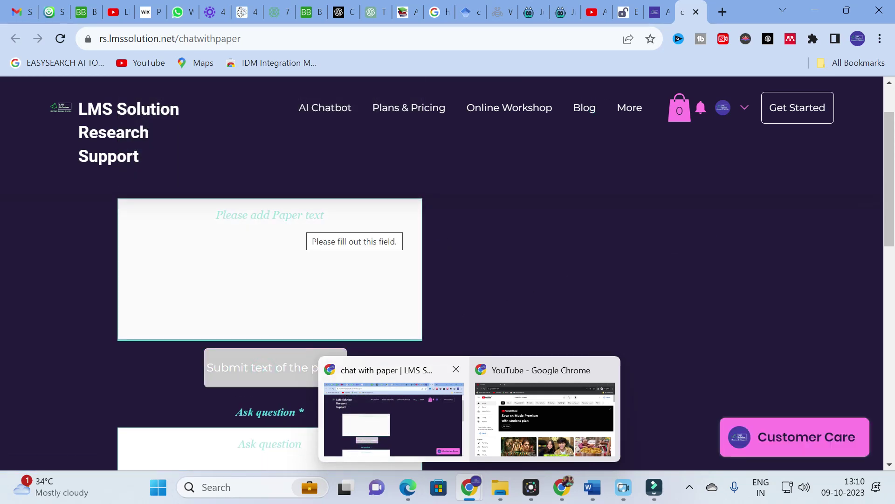
Step: Ask the question "explain the problem statement from the above content" about the submitted introduction text
scroll(298, 373, "down", 1)
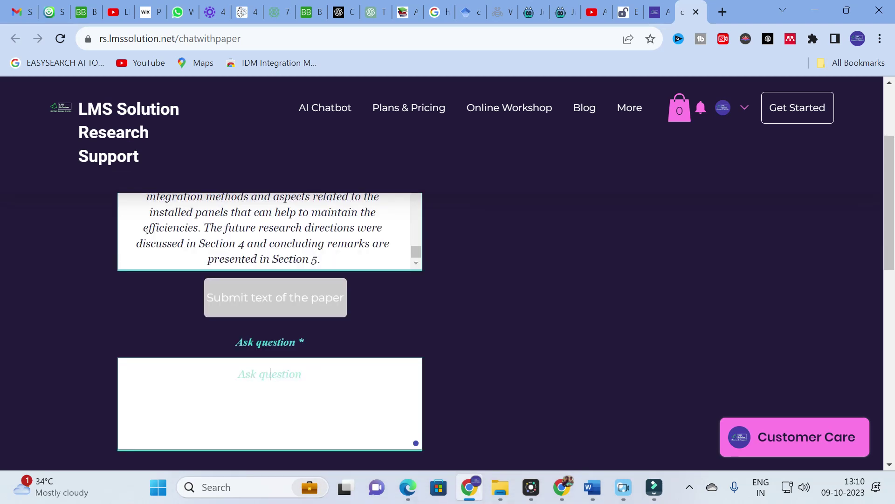
left_click(270, 374)
type("explain the problem sta")
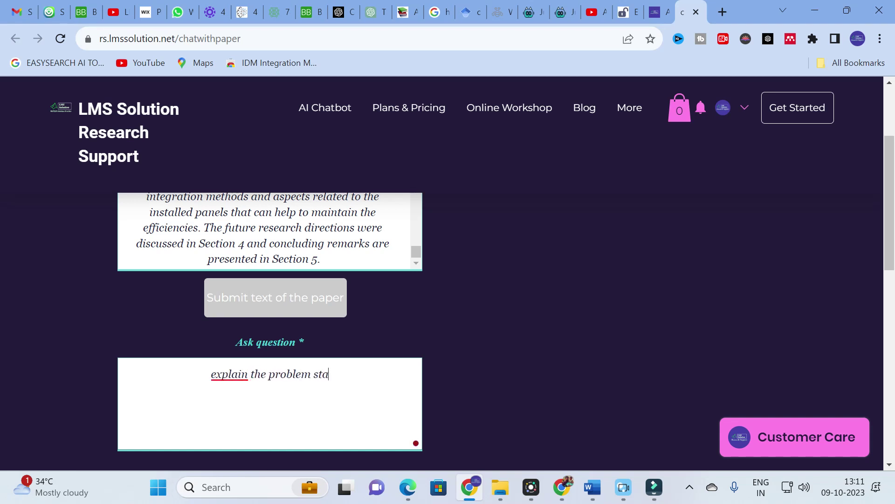
type("tem")
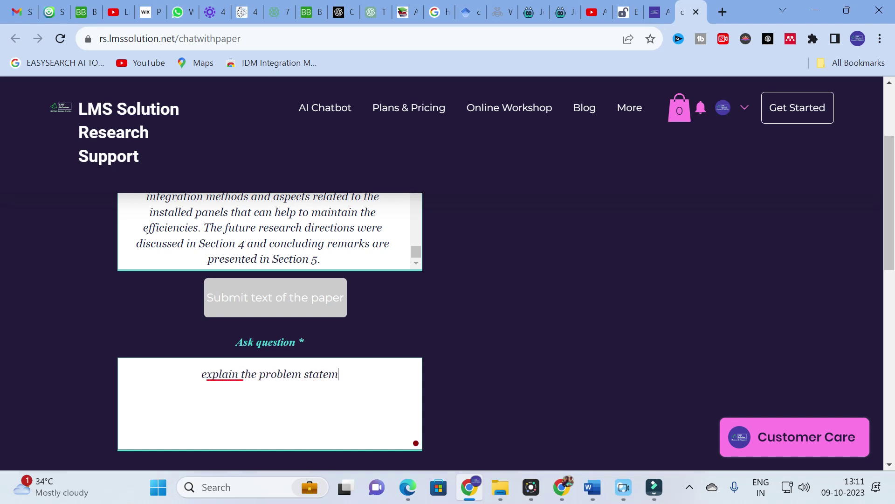
type("ent from")
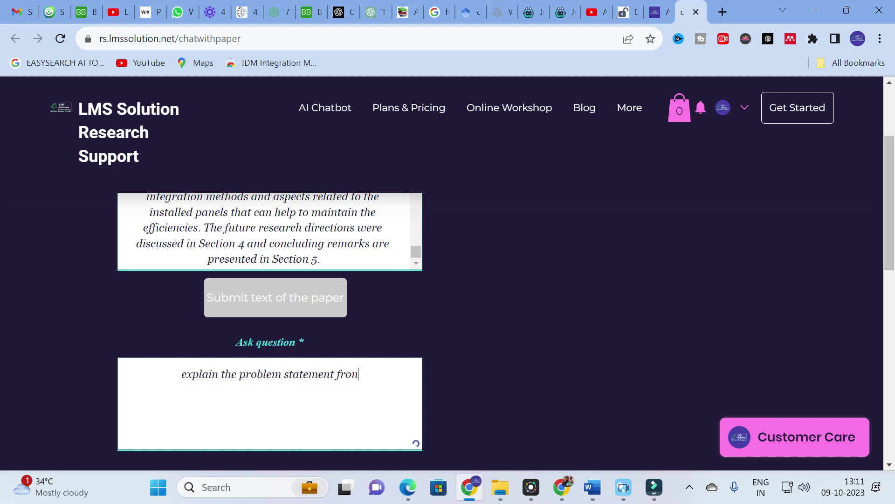
type(" the a")
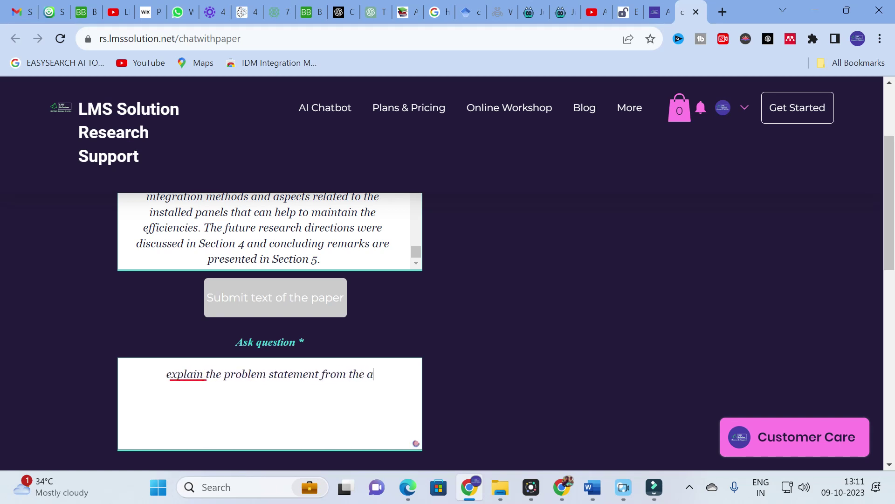
type("bove content")
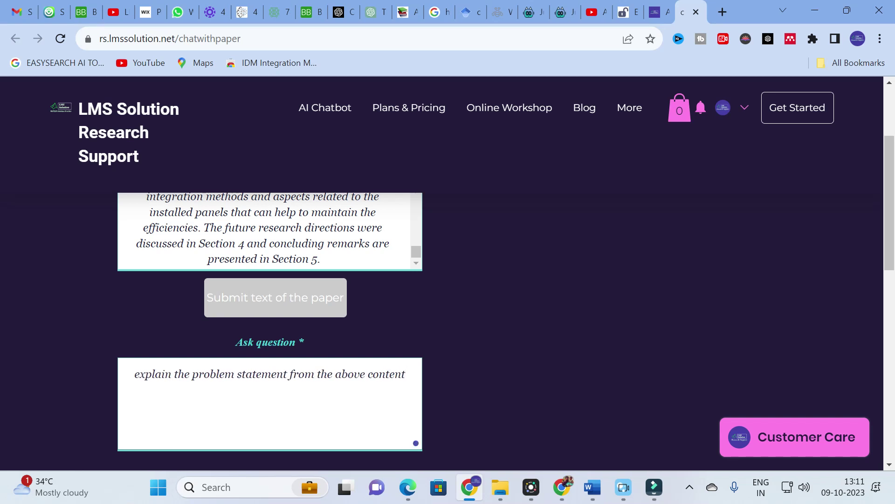
scroll(293, 385, "down", 3)
left_click(275, 352)
Step: Review the generated problem statement answer alongside the submitted introduction text
scroll(671, 333, "up", 2)
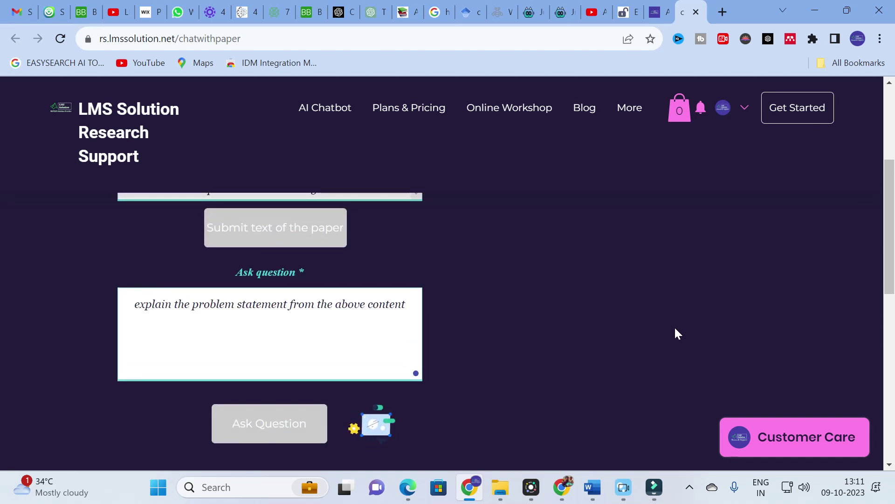
scroll(698, 329, "up", 5)
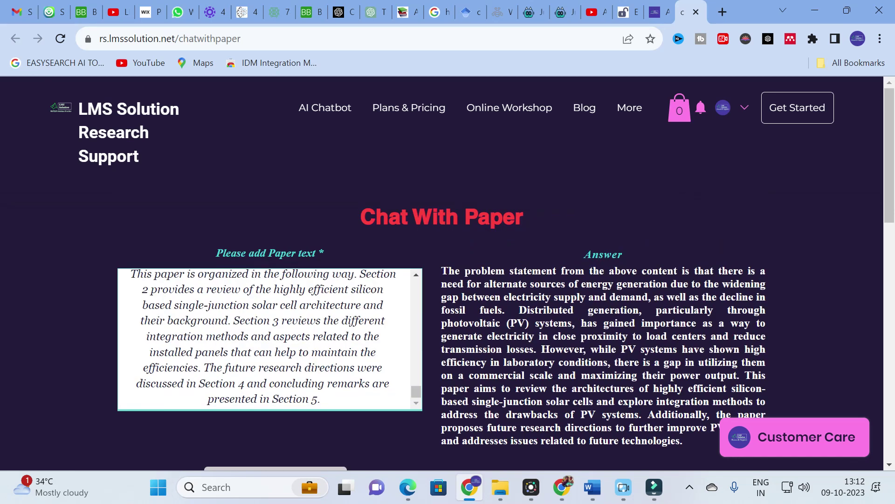
scroll(447, 280, "down", 2)
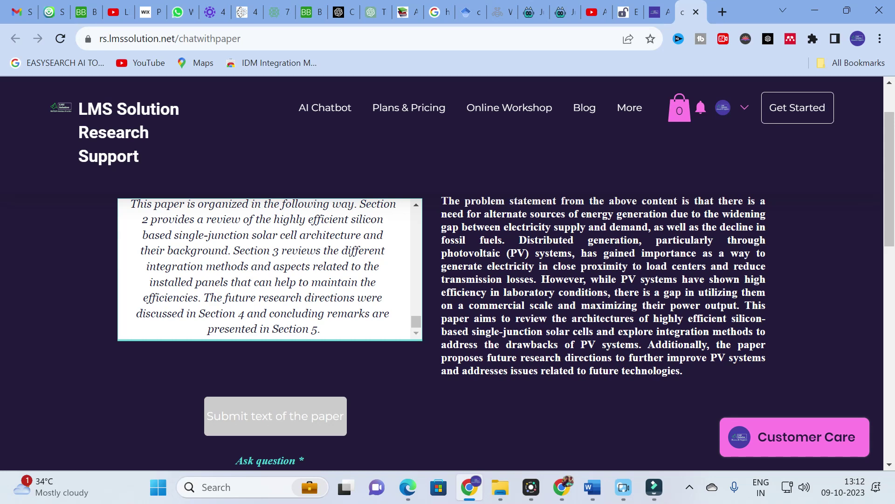
scroll(448, 280, "up", 2)
scroll(448, 280, "down", 2)
scroll(447, 279, "up", 2)
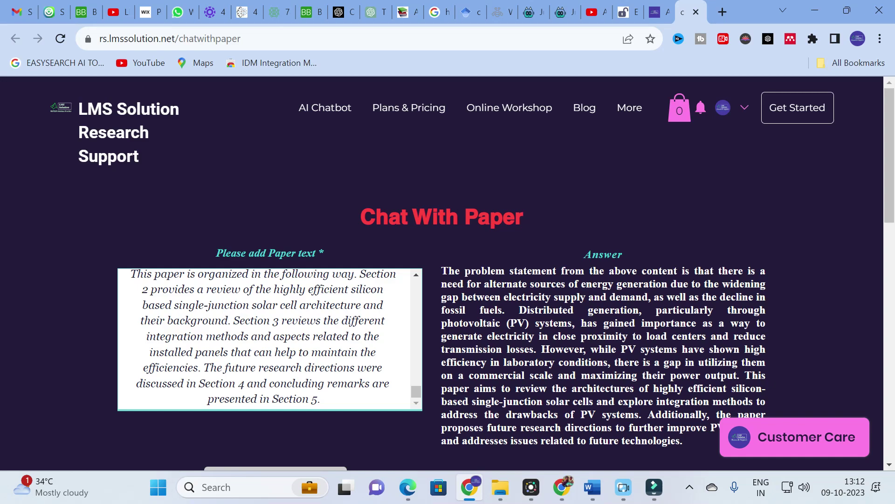
scroll(475, 301, "down", 5)
scroll(475, 301, "up", 3)
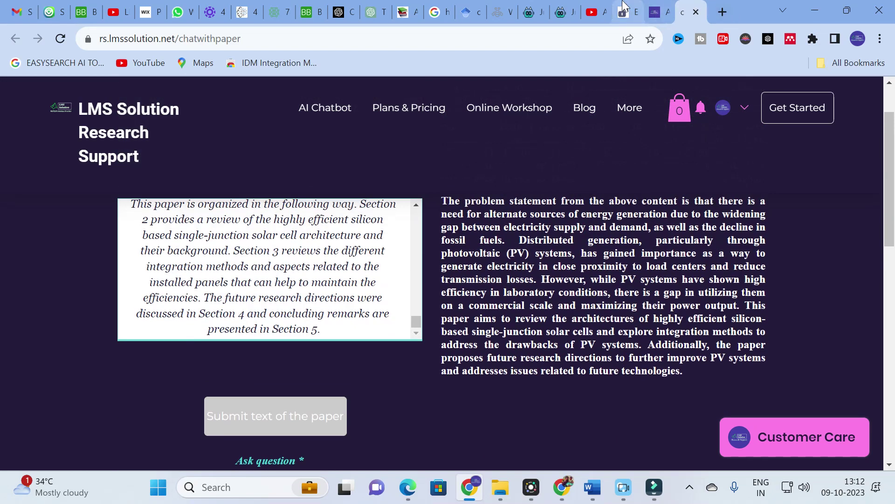
Step: In the MDPI article, select and copy the text of section 2, "Highly Efficient Solar Cell Architecture", beginning below the introduction
left_click(623, 6)
scroll(355, 196, "down", 9)
scroll(357, 243, "up", 5)
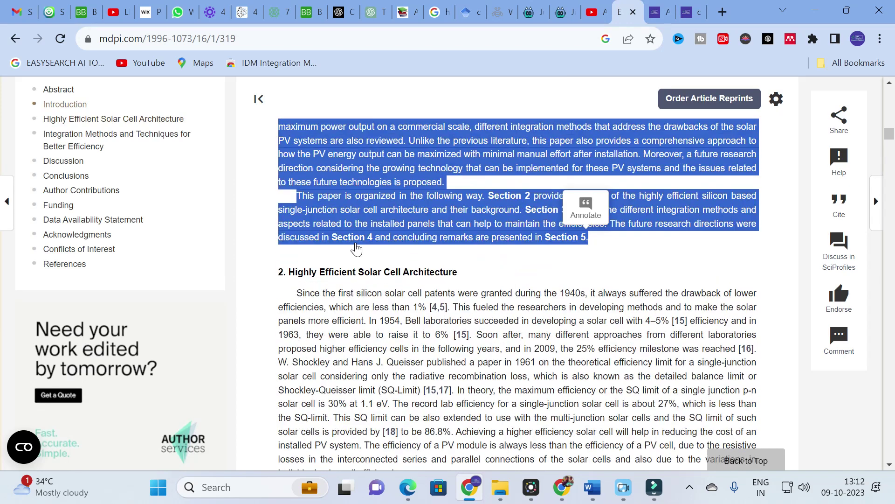
left_click_drag(293, 274, 392, 376)
left_click(308, 284)
scroll(308, 284, "down", 1)
left_click_drag(383, 264, 448, 466)
scroll(326, 250, "down", 20)
scroll(415, 371, "down", 20)
scroll(443, 354, "down", 20)
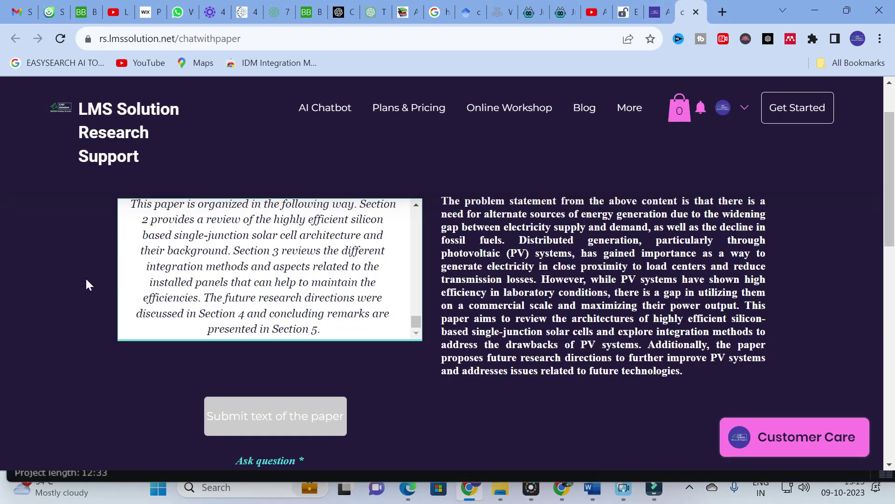
Step: Return to a freshly reloaded Chat With Paper page, paste the copied solar cell architecture section and submit it as the paper text
scroll(270, 268, "up", 10)
scroll(351, 159, "up", 2)
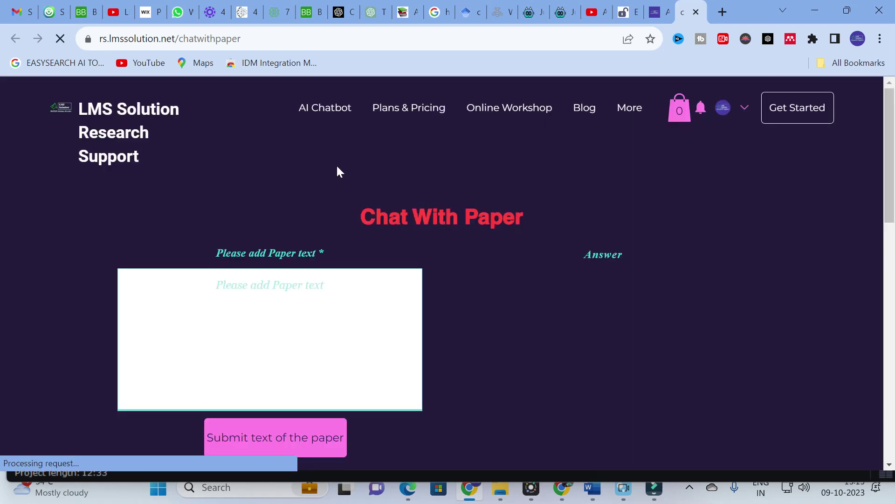
left_click(246, 283)
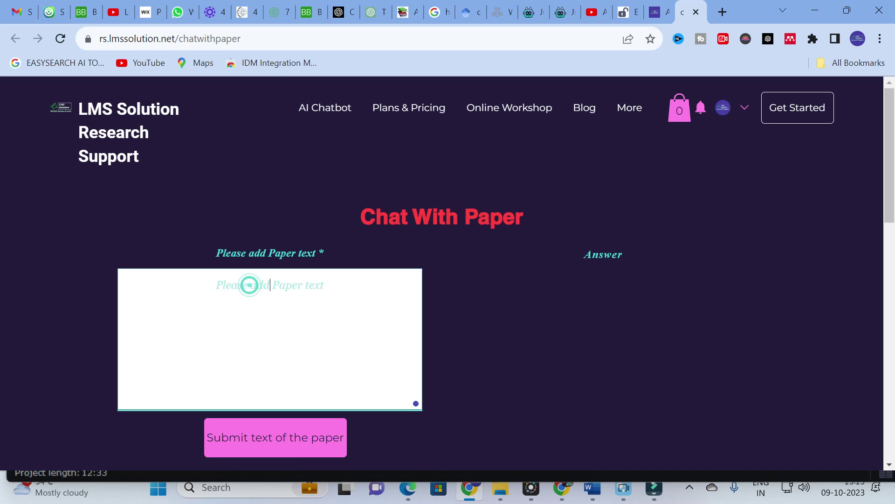
key("ctrl+v")
scroll(269, 339, "up", 10)
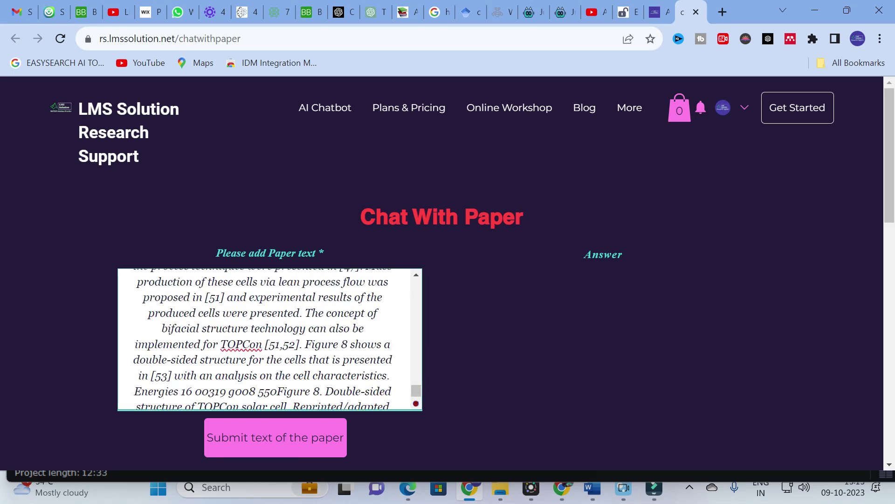
scroll(139, 450, "down", 1)
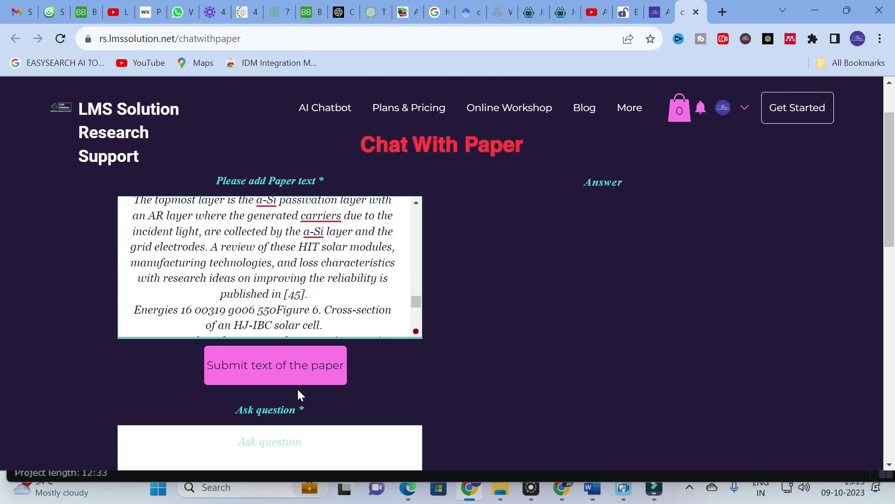
left_click(266, 368)
Step: Paste the solar cell architecture section again into the emptied paper text field and resubmit it
left_click(282, 234)
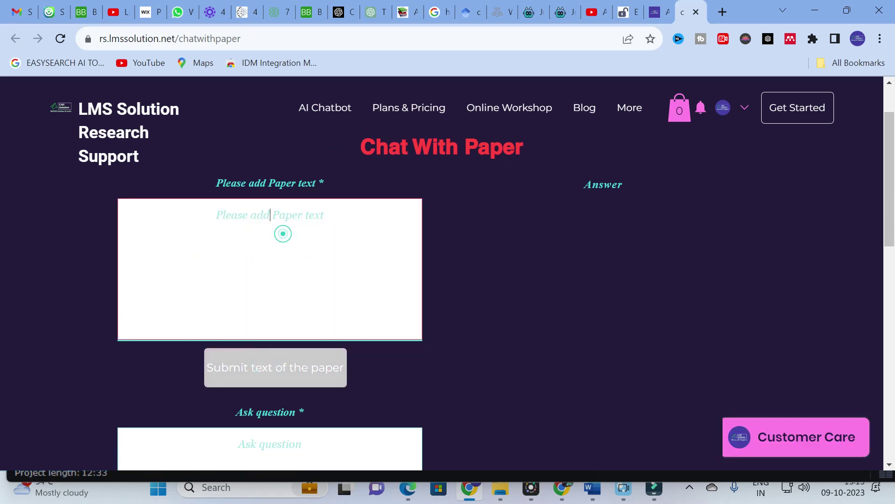
key("ctrl+v")
left_click(301, 376)
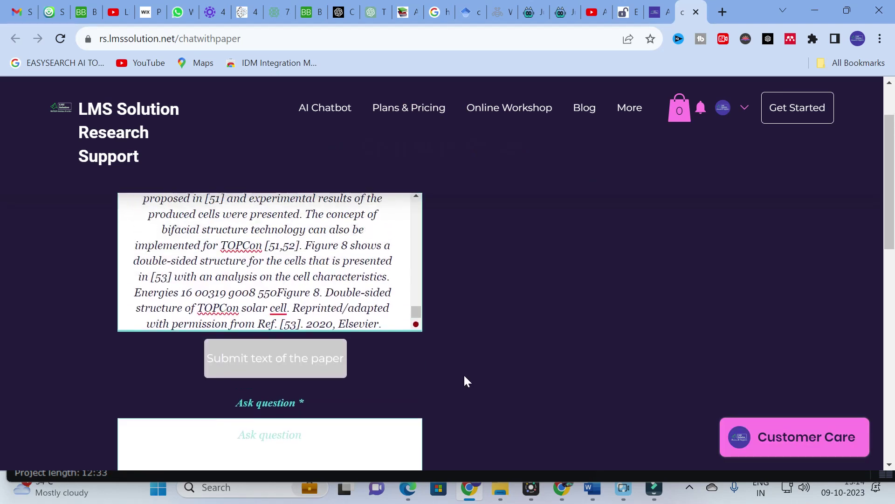
Step: Enter the question "which is the best method adopted for this worked?" about the submitted section
scroll(467, 380, "down", 2)
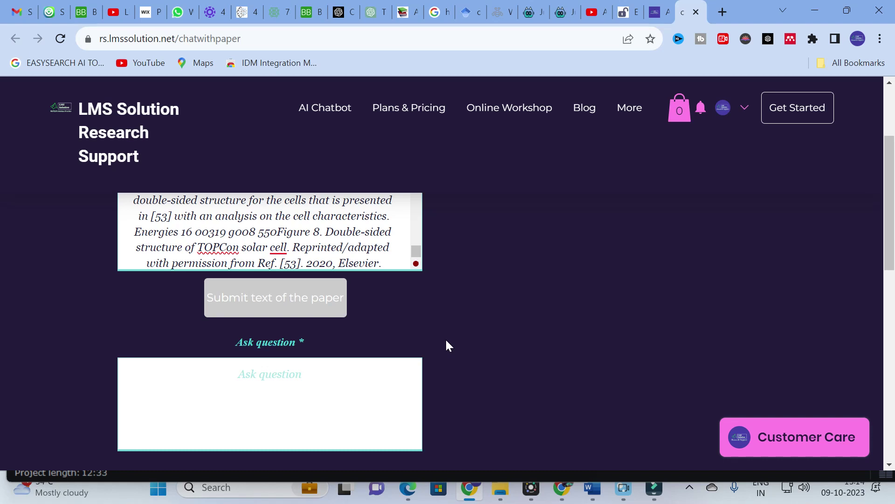
left_click(298, 385)
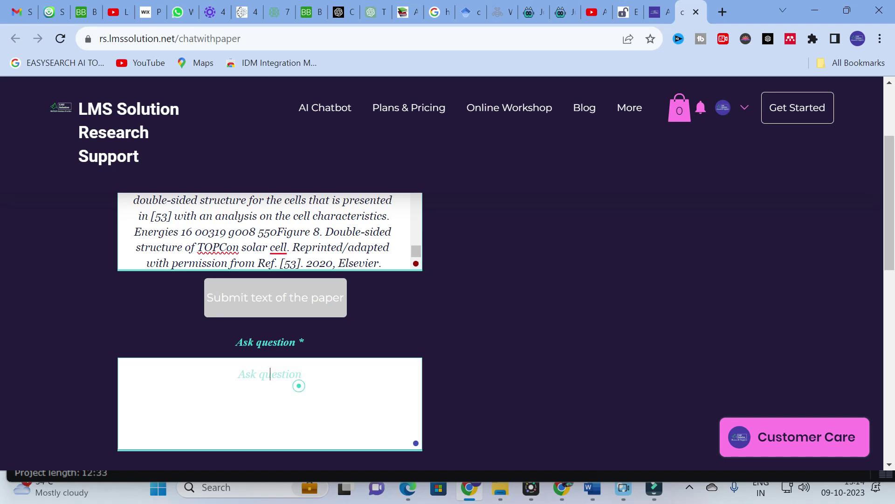
type("which")
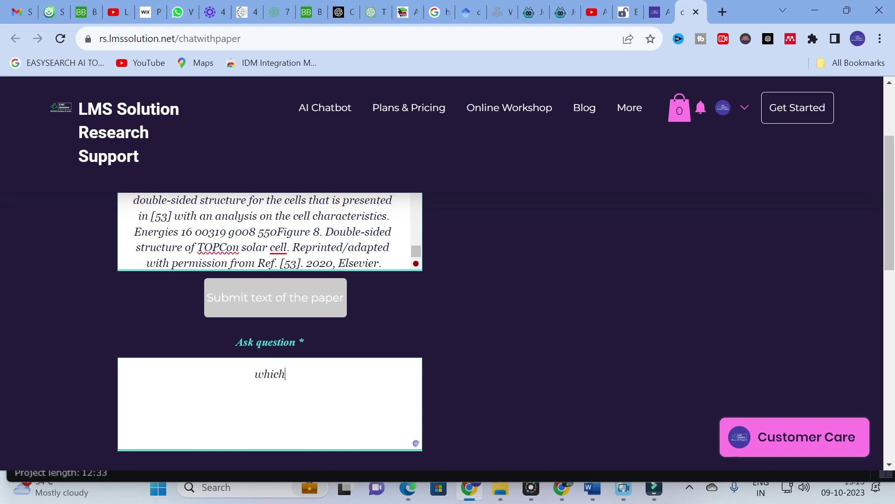
type(" is the best")
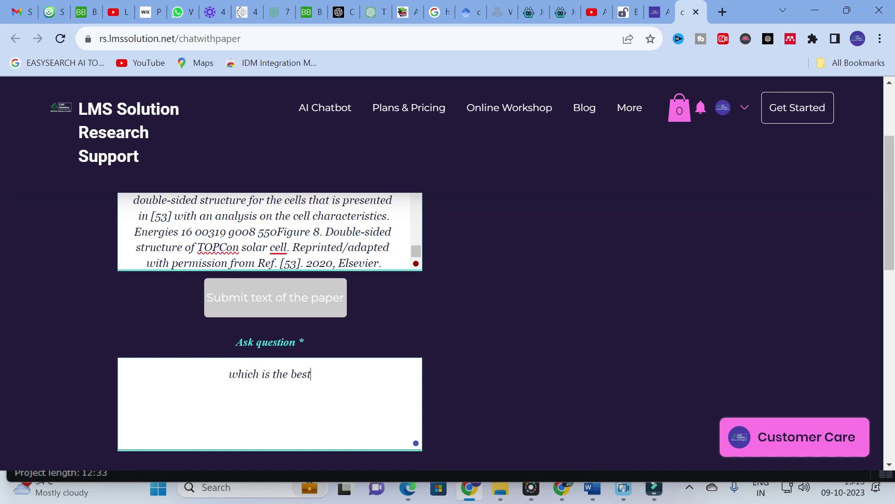
type(" method")
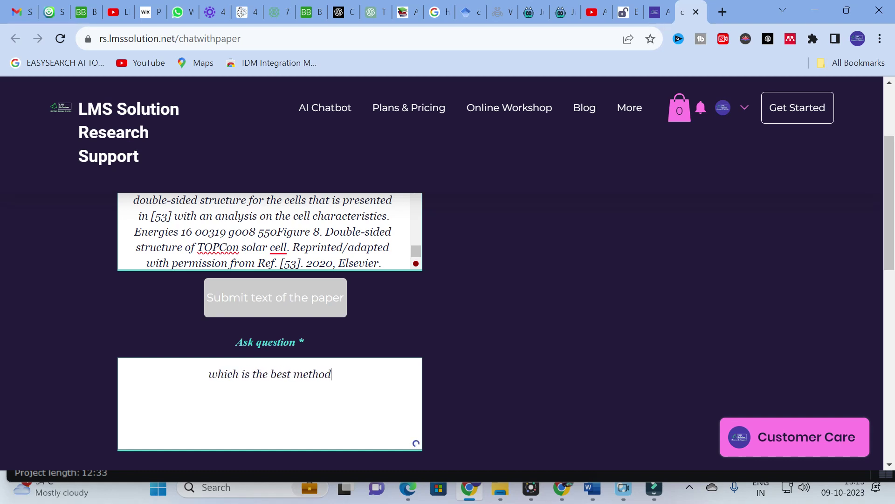
type(" adopte")
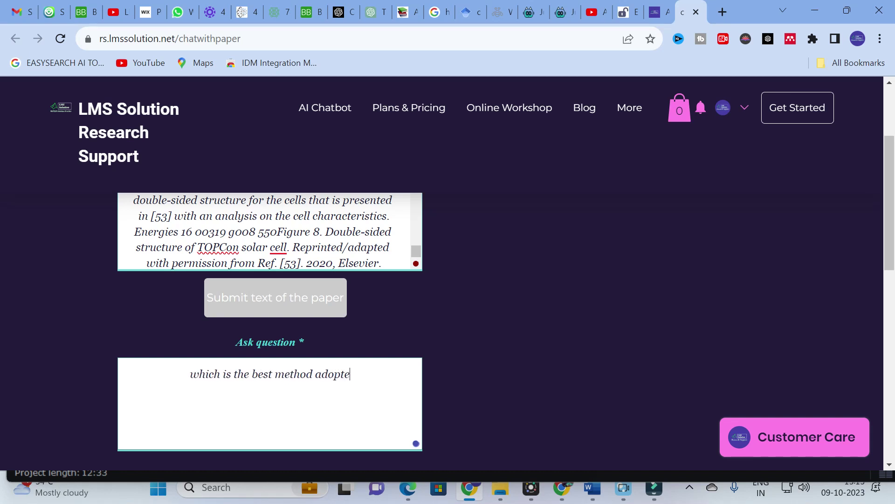
type("d fo")
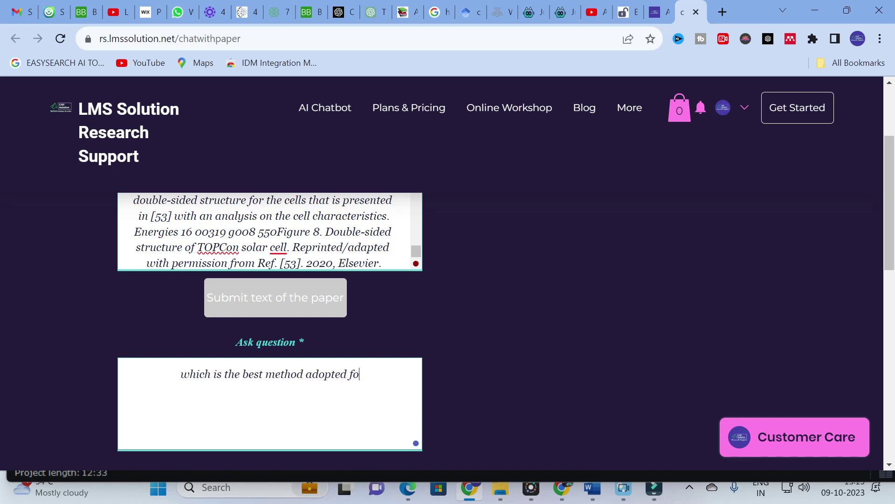
type("r this work")
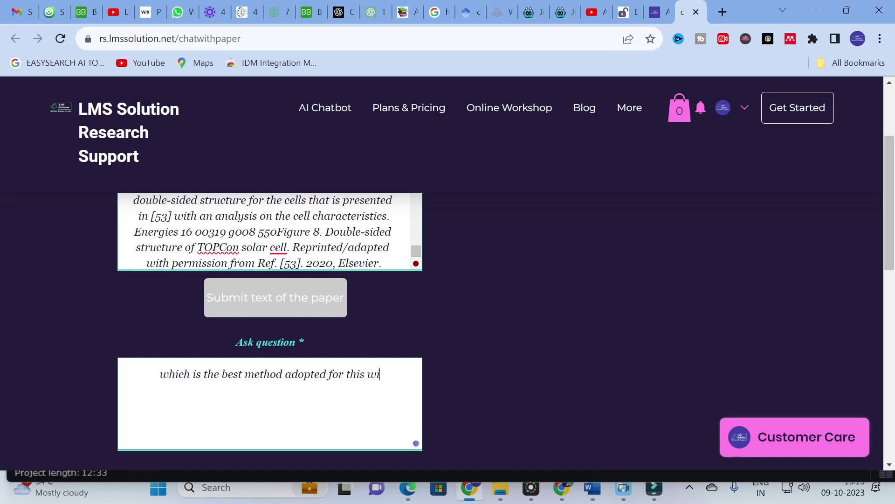
type("ed?")
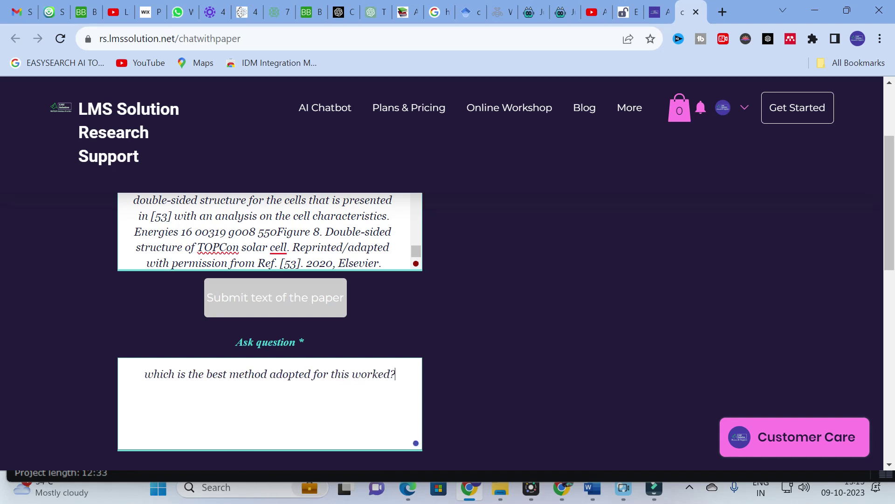
key("Return")
Step: Correct "worked" to "work" in the question and submit it
scroll(495, 292, "down", 3)
scroll(480, 298, "up", 3)
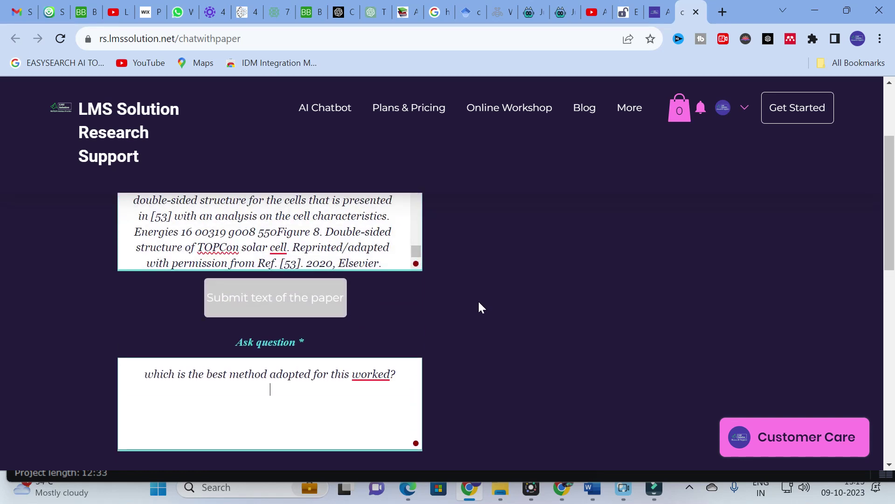
scroll(472, 317, "down", 2)
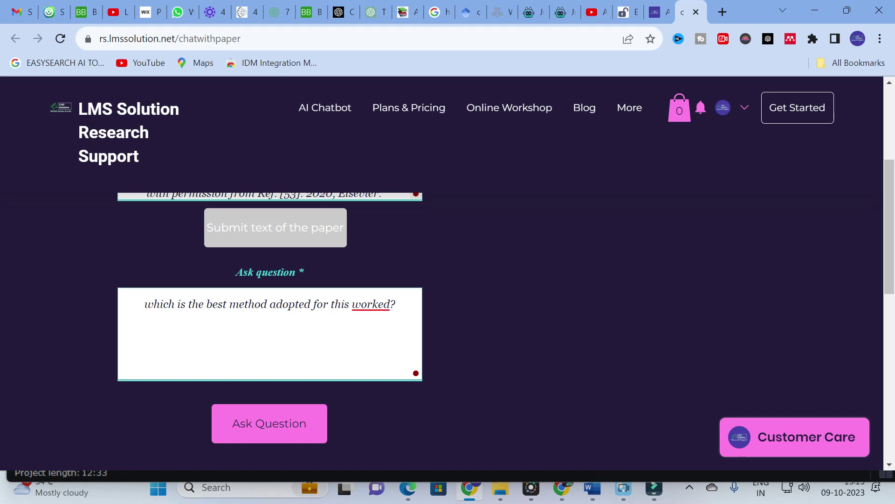
left_click(371, 304)
left_click(374, 320)
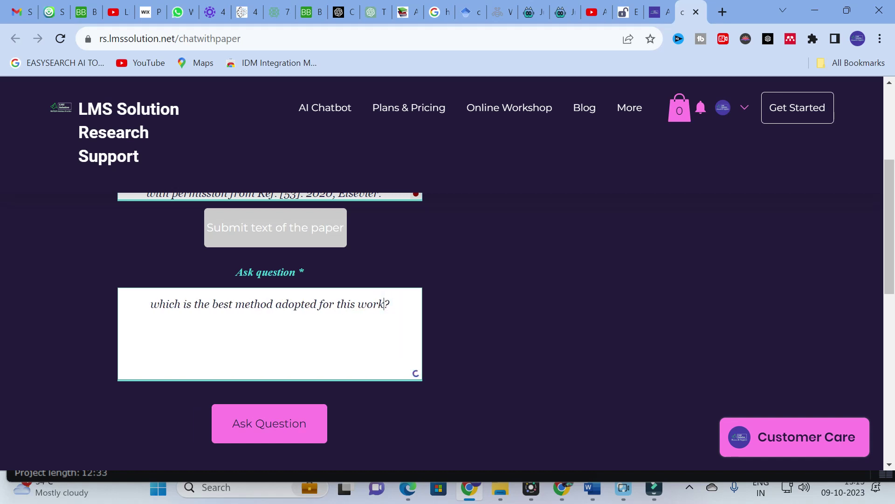
left_click(288, 426)
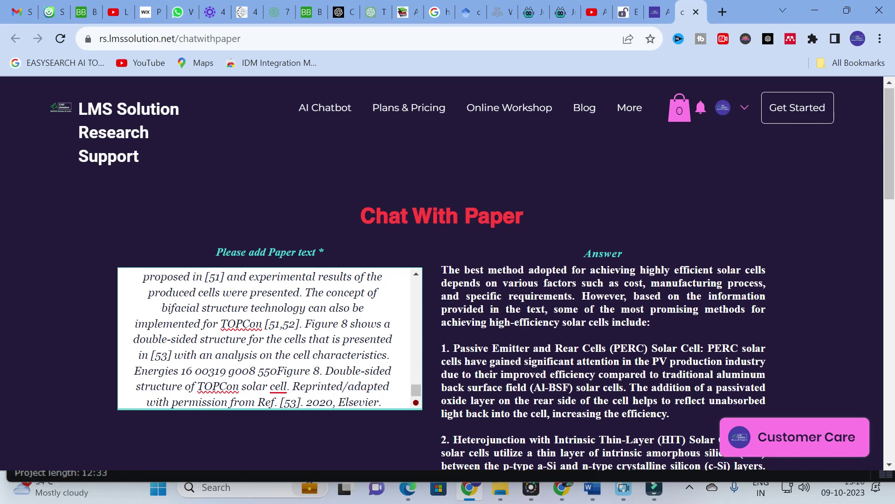
Step: Read through the generated answer about the best methods for highly efficient solar cells
scroll(552, 262, "down", 1)
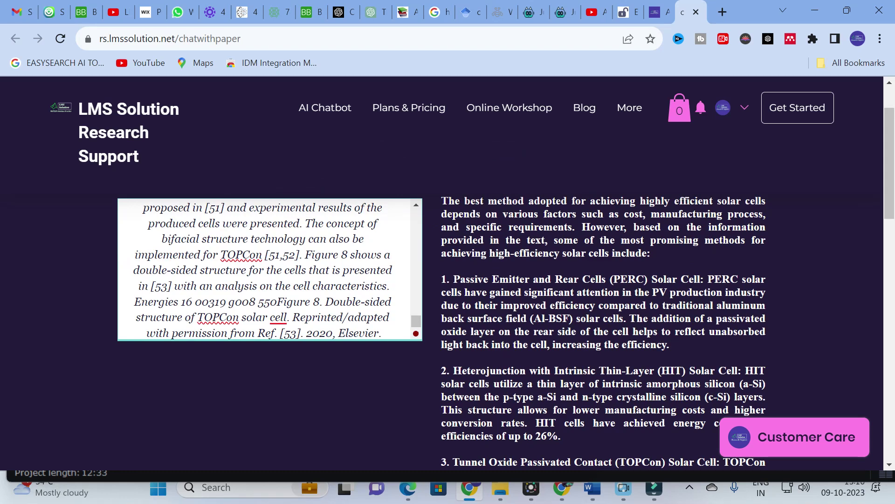
scroll(640, 260, "down", 1)
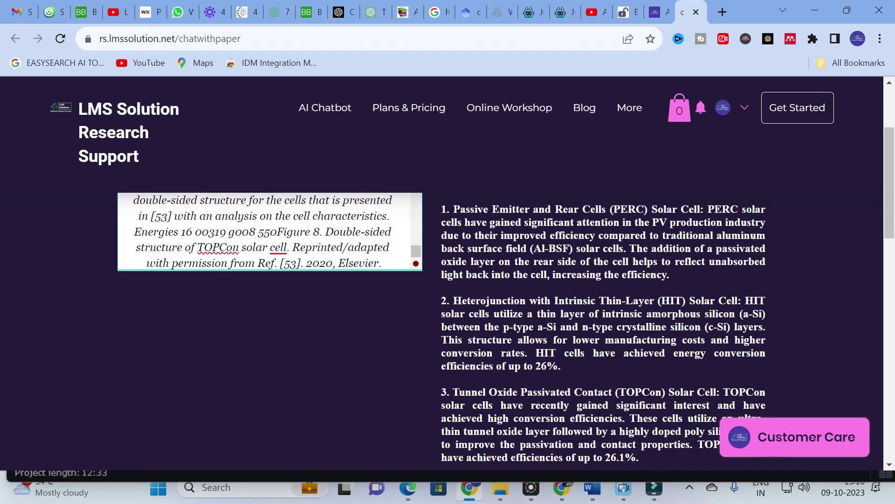
scroll(480, 241, "down", 3)
scroll(541, 301, "up", 3)
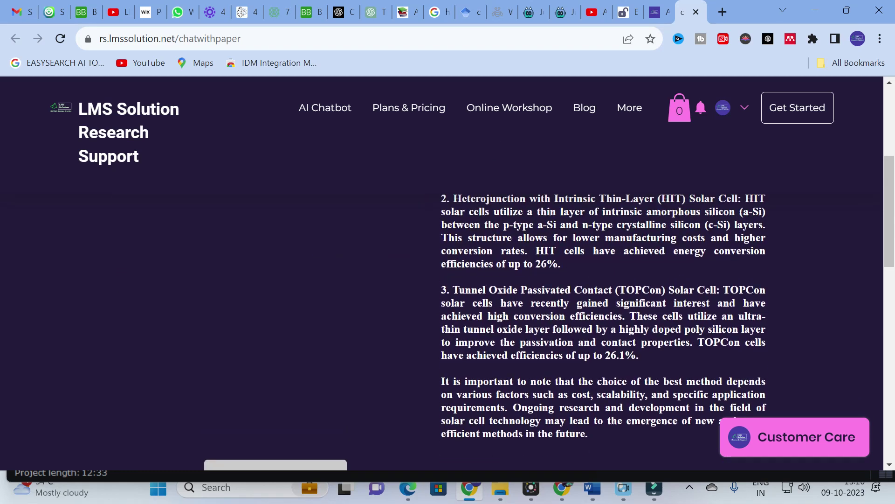
Step: Finish reading the answer's final points on HIT and TOPCon solar cells and its closing note on choosing a method
scroll(541, 301, "down", 2)
scroll(541, 301, "down", 2)
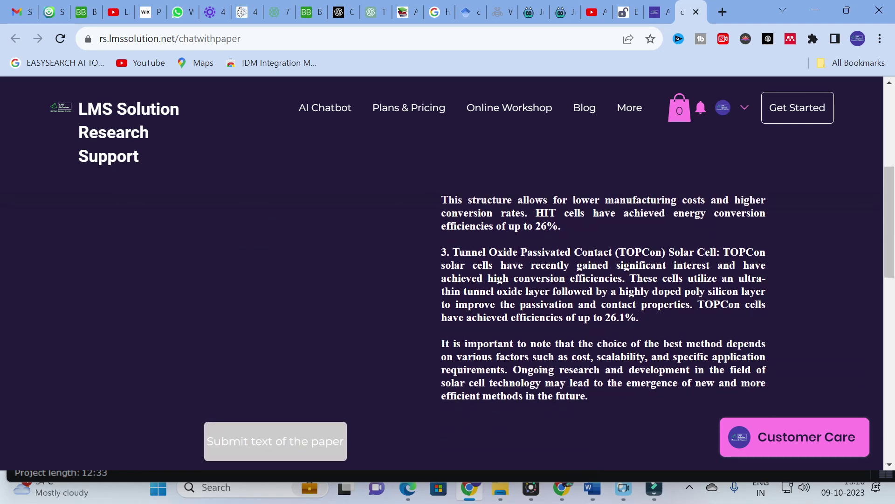
scroll(538, 299, "up", 4)
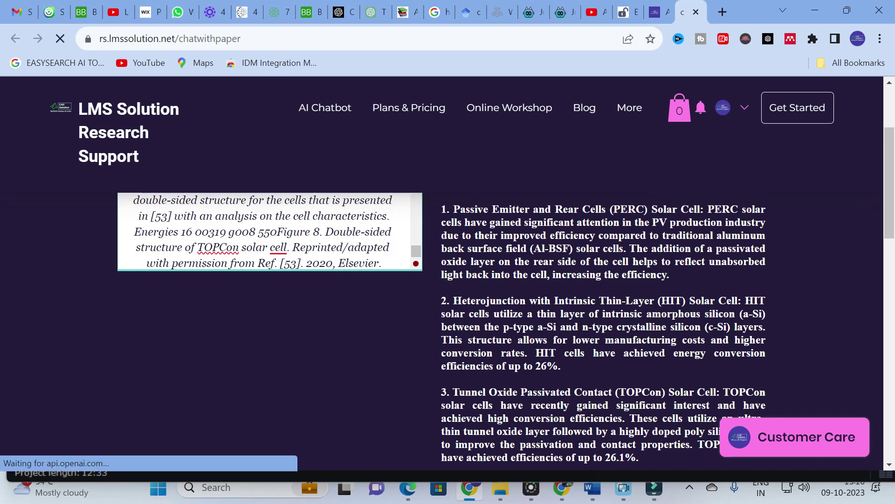
Step: Copy section 3, Integration Methods and Techniques for Better Efficiency, from the MDPI article into the Chat With Paper text field
left_click(627, 13)
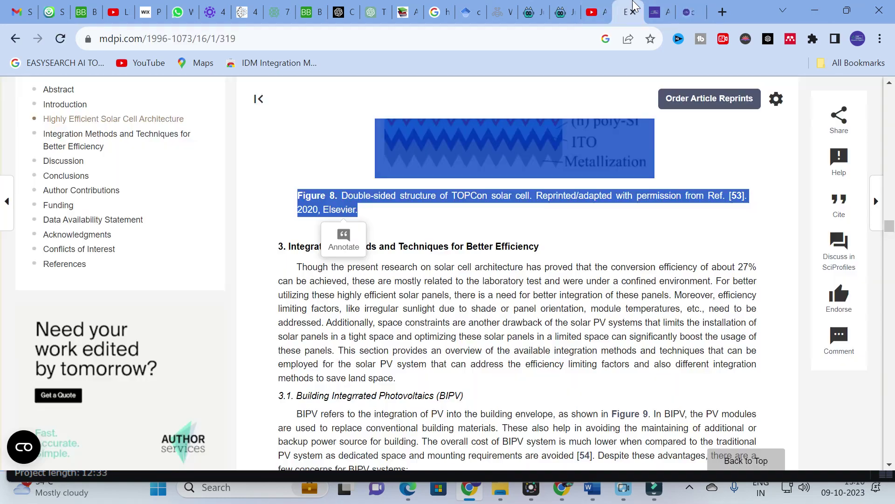
left_click(400, 264)
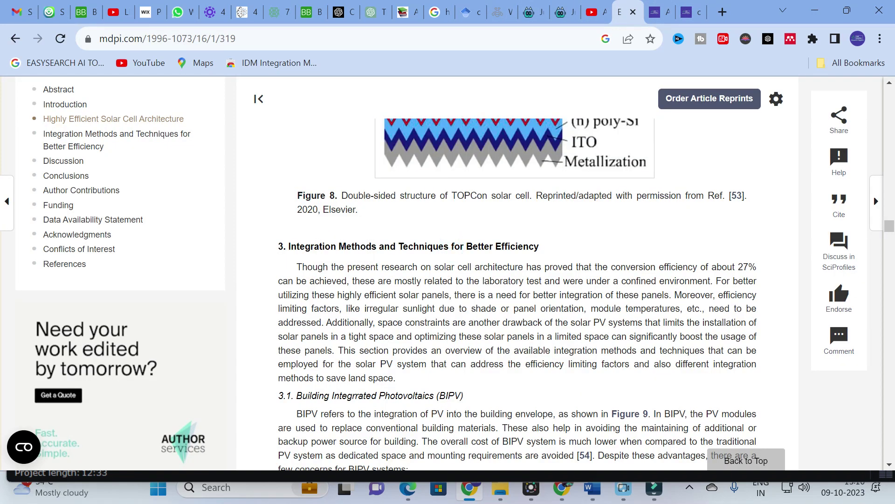
mouse_move(279, 246)
left_mouse_down()
mouse_move(534, 448)
mouse_move(508, 322)
mouse_move(499, 460)
mouse_move(505, 86)
mouse_move(546, 370)
mouse_move(575, 281)
left_mouse_up()
key("ctrl+Tab")
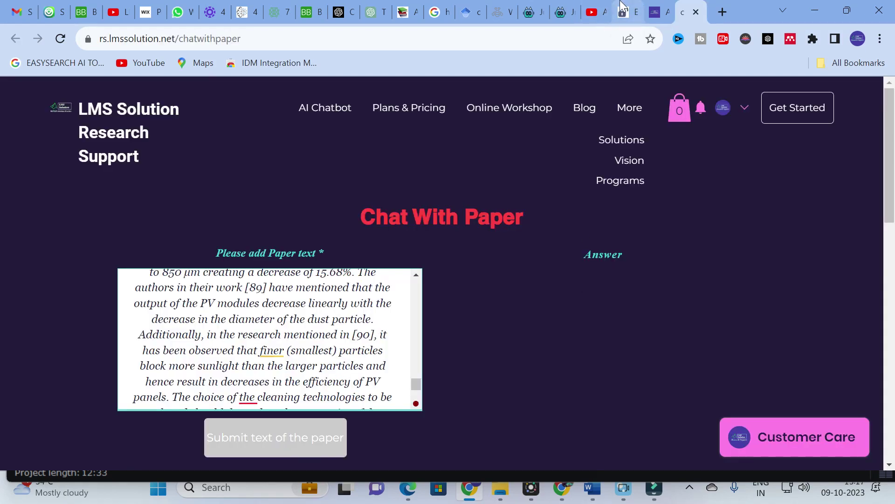
Step: Review the selected section 3 in the MDPI article, from Agrivoltaics back to its heading
left_click(620, 9)
scroll(518, 280, "up", 15)
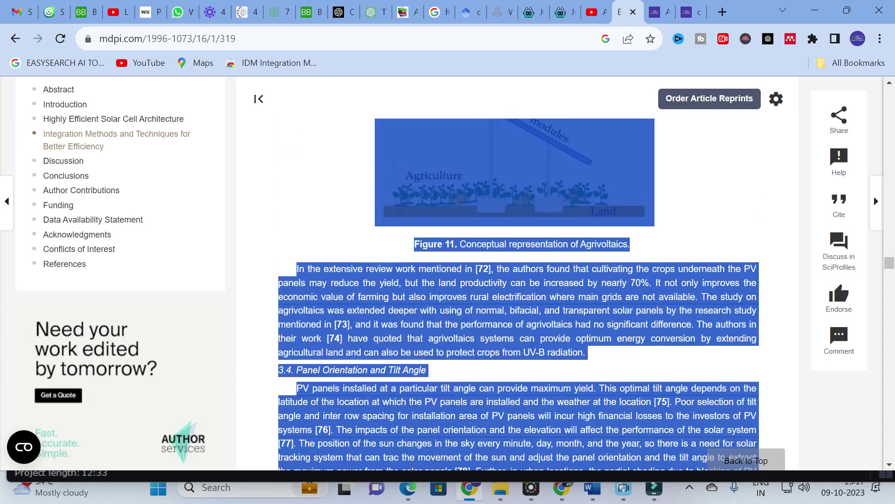
scroll(489, 256, "up", 15)
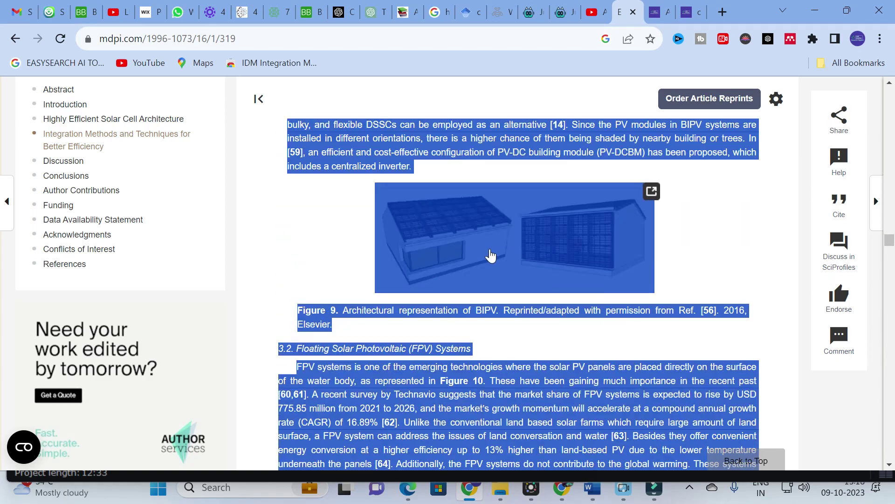
scroll(399, 304, "up", 15)
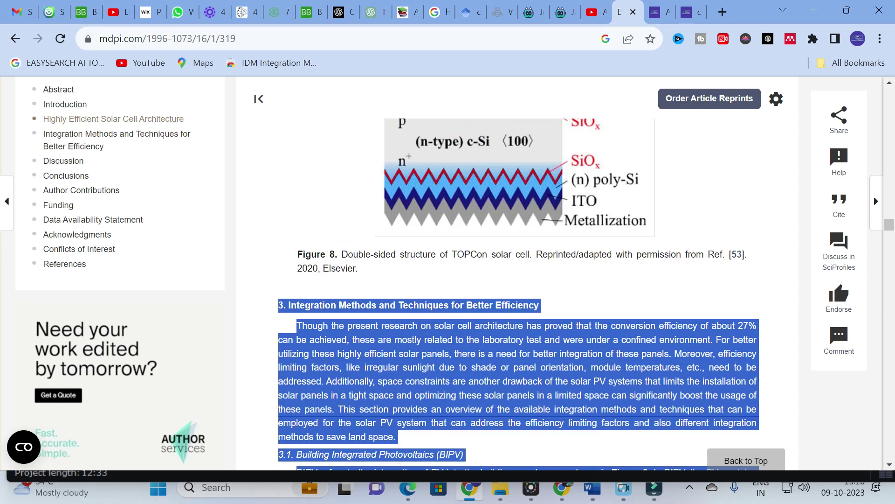
Step: Return to Chat With Paper and ask "which method give better efficiency?" about the integration methods section
left_click(686, 6)
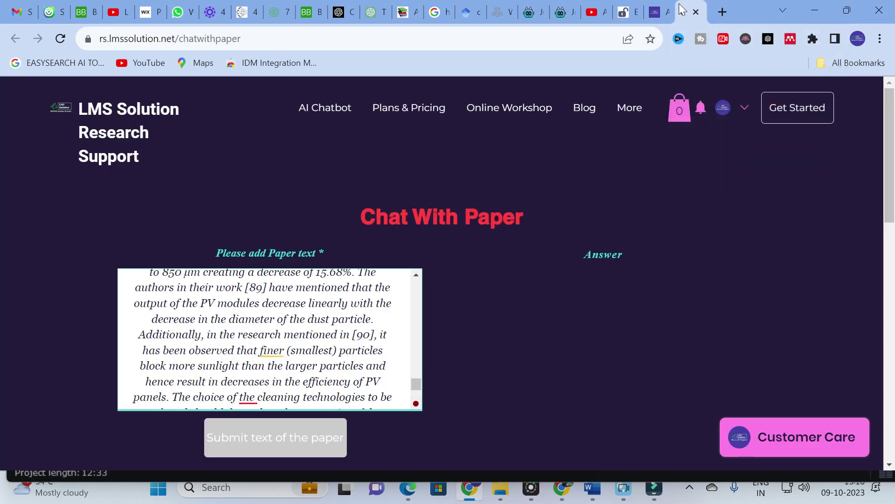
scroll(271, 341, "down", 4)
scroll(471, 356, "down", 7)
scroll(471, 356, "up", 3)
left_click(238, 304)
type("wh")
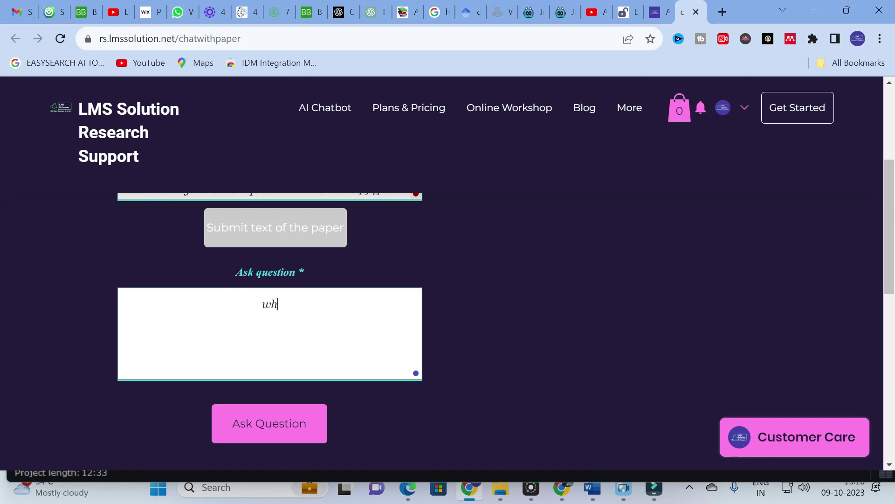
type("ich method give")
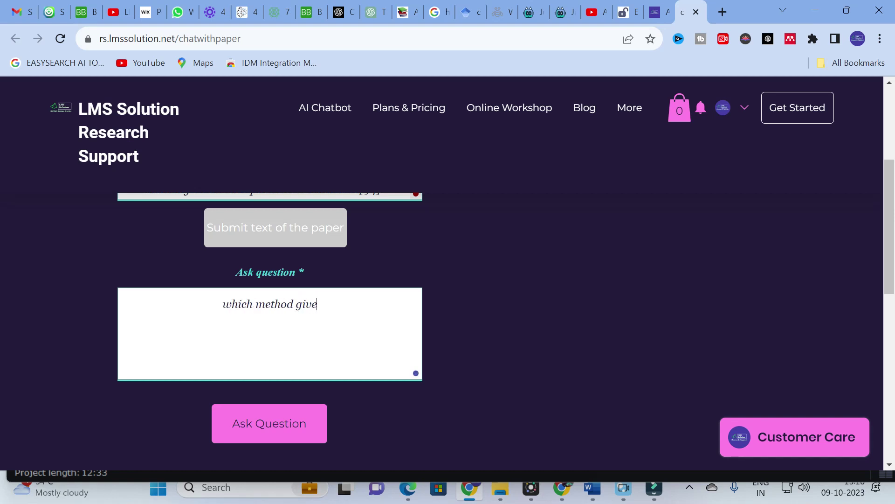
type(" bett")
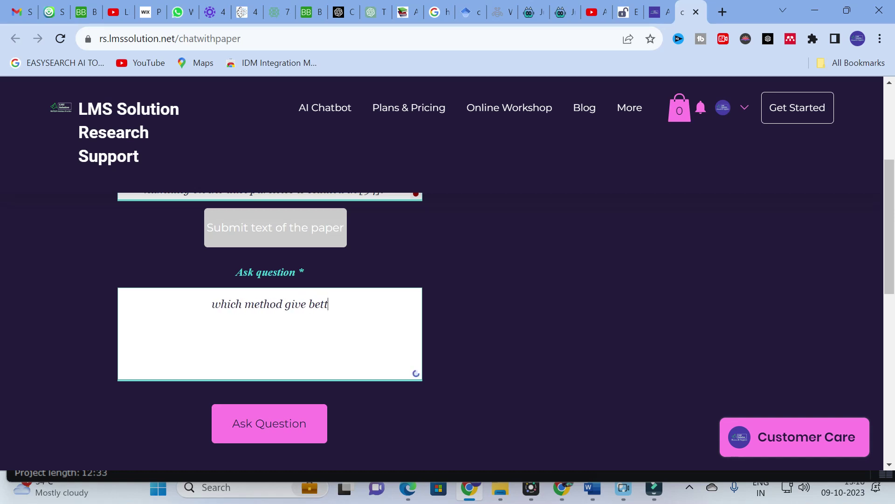
type("er effi")
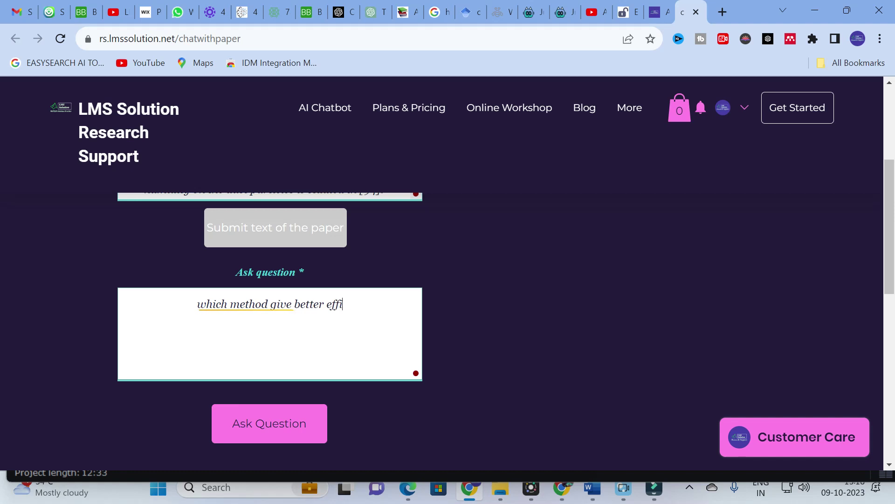
type("ciency")
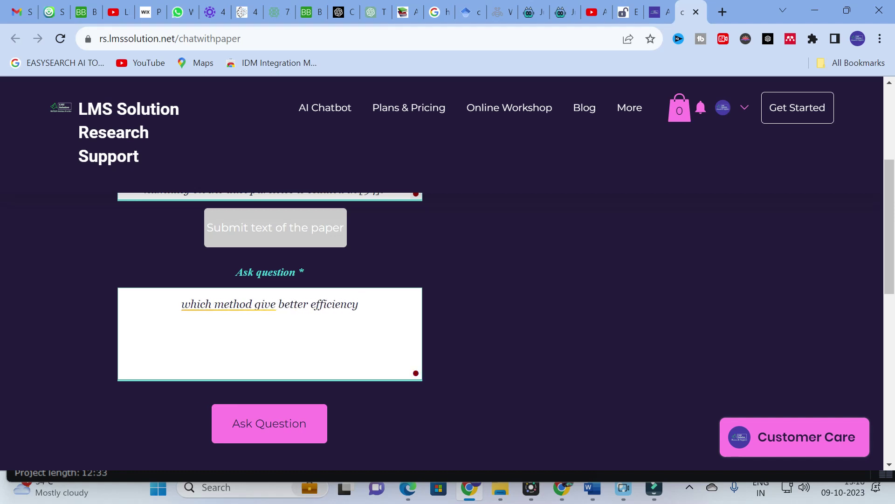
type("?")
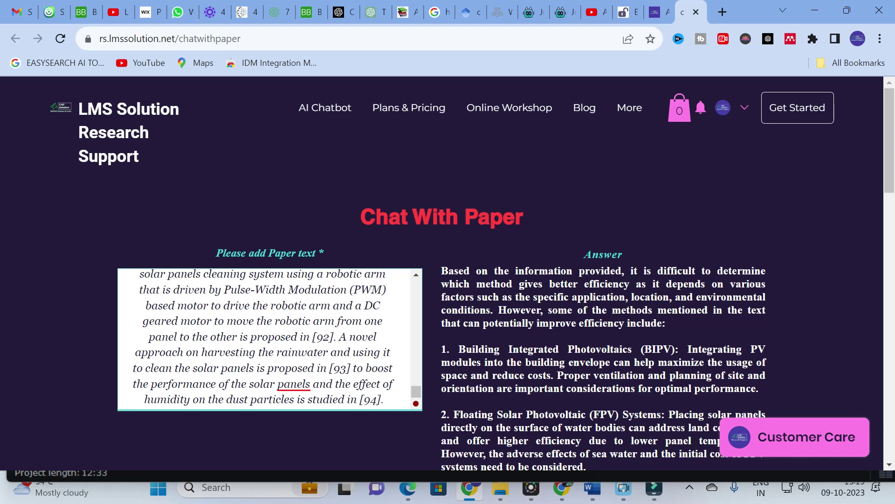
Step: Read through the generated answer on methods that can improve efficiency, from Building Integrated Photovoltaics to PV panels cleaning
scroll(583, 303, "down", 10)
scroll(583, 301, "up", 4)
scroll(583, 304, "down", 1)
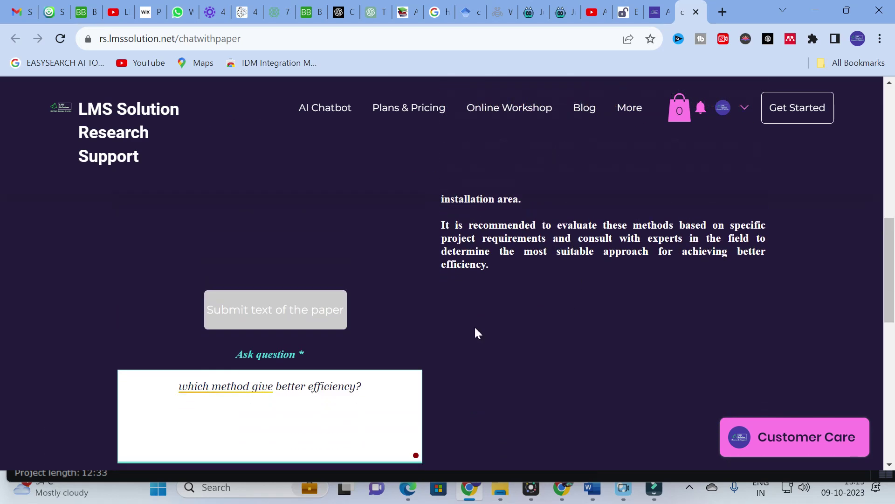
scroll(504, 362, "up", 3)
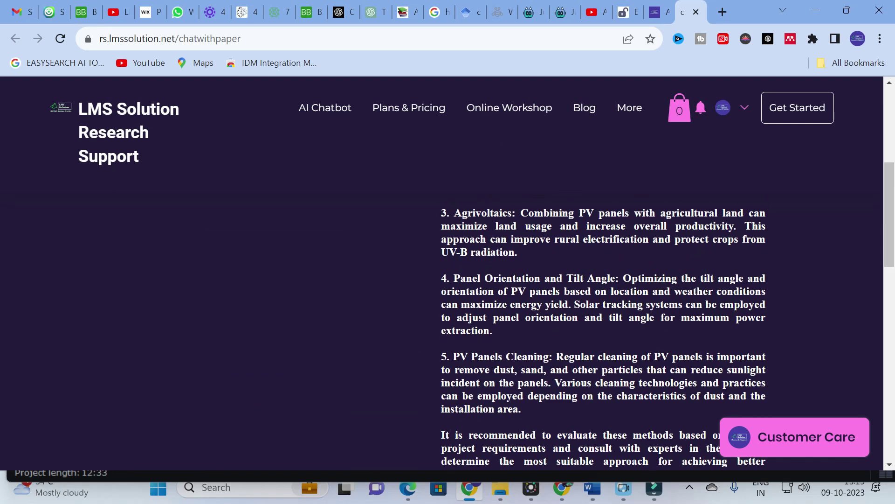
scroll(504, 354, "down", 3)
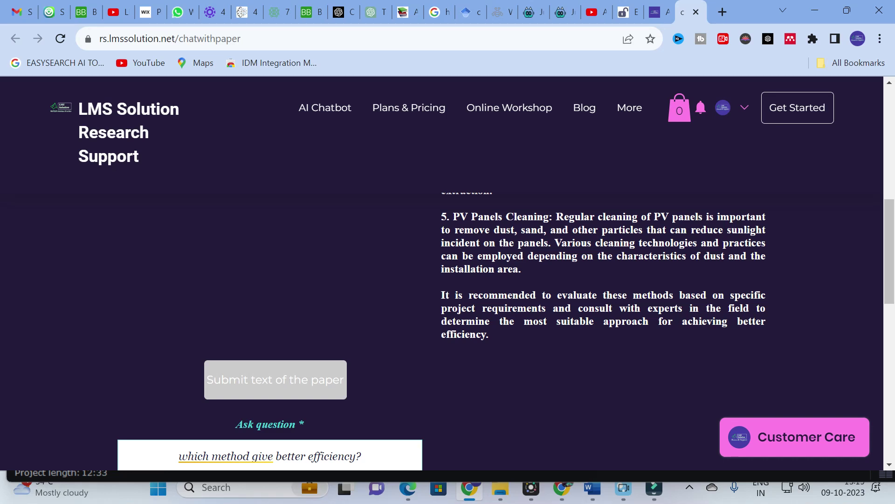
scroll(491, 288, "up", 10)
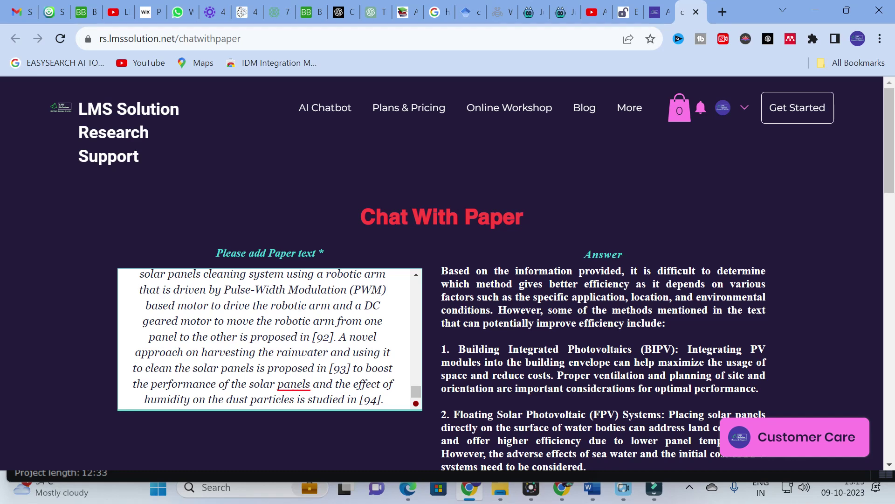
scroll(507, 279, "down", 3)
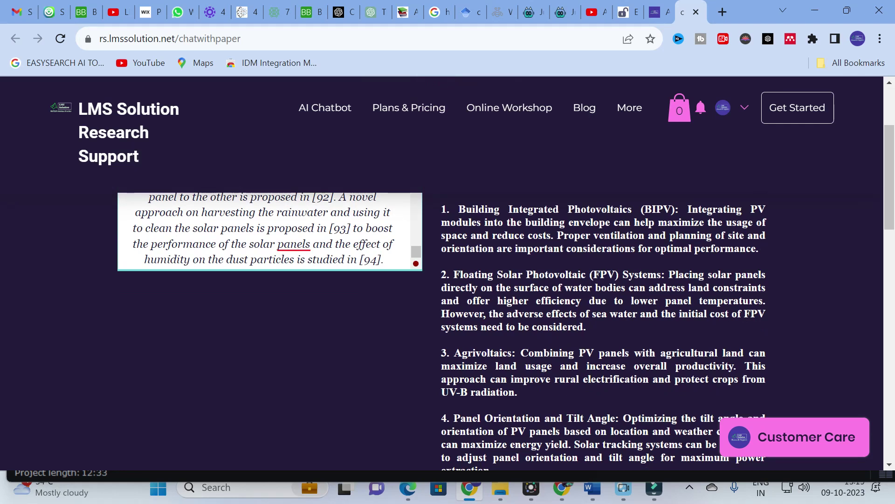
scroll(447, 327, "up", 2)
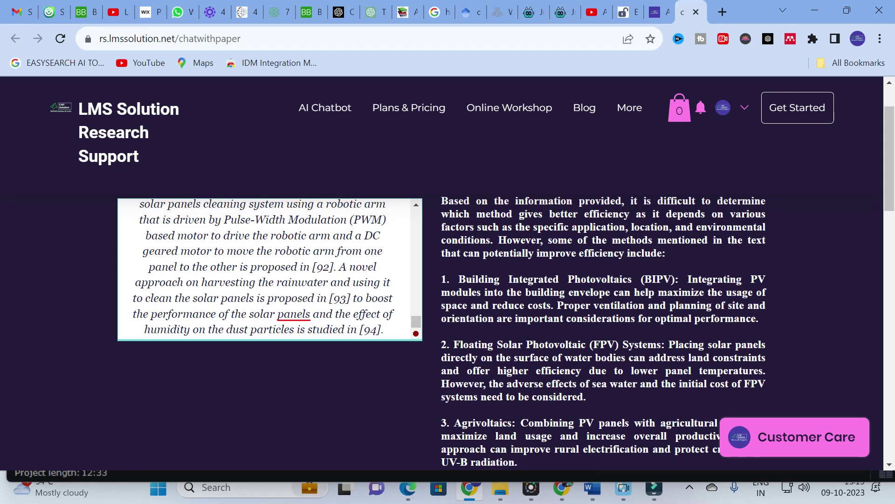
scroll(447, 326, "down", 2)
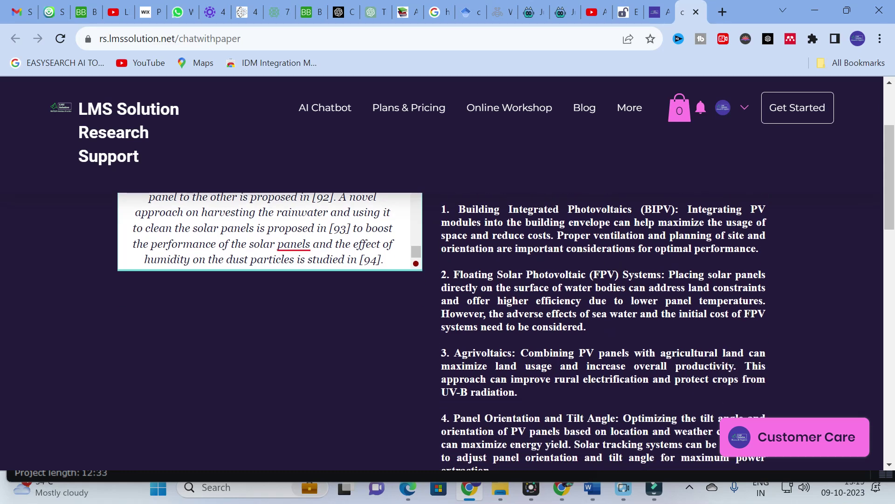
scroll(506, 329, "down", 3)
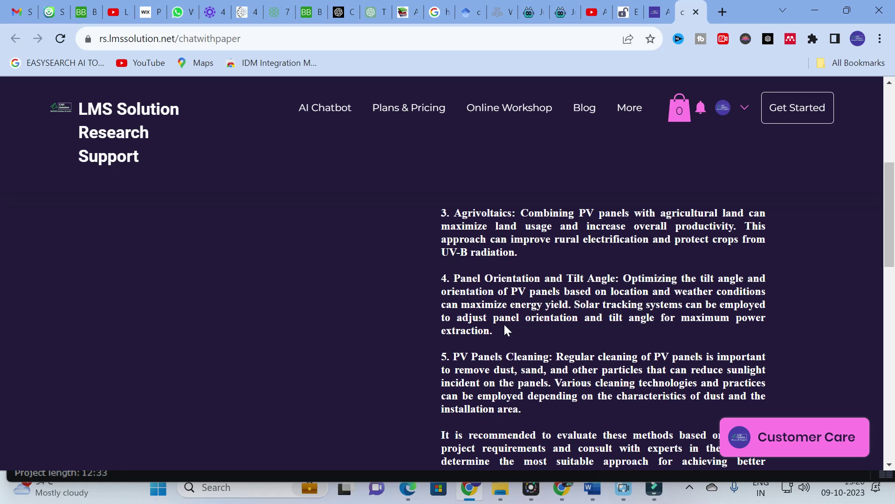
scroll(504, 322, "down", 5)
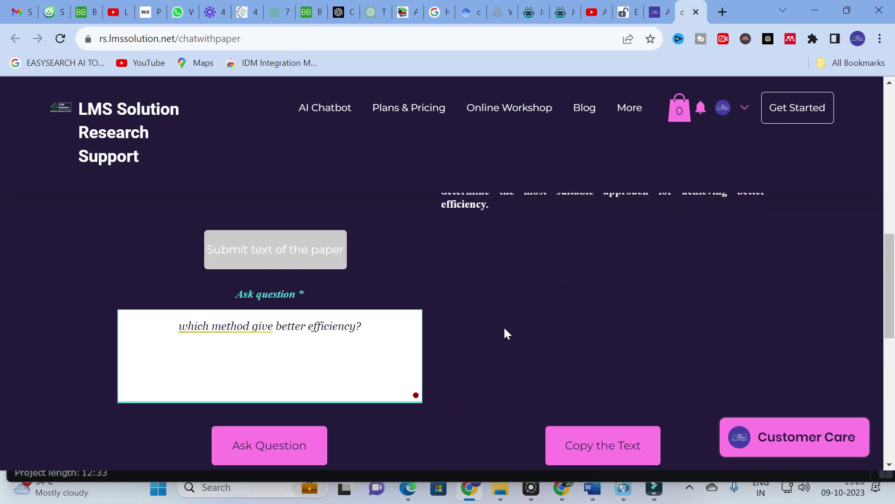
scroll(504, 326, "up", 5)
scroll(503, 303, "up", 4)
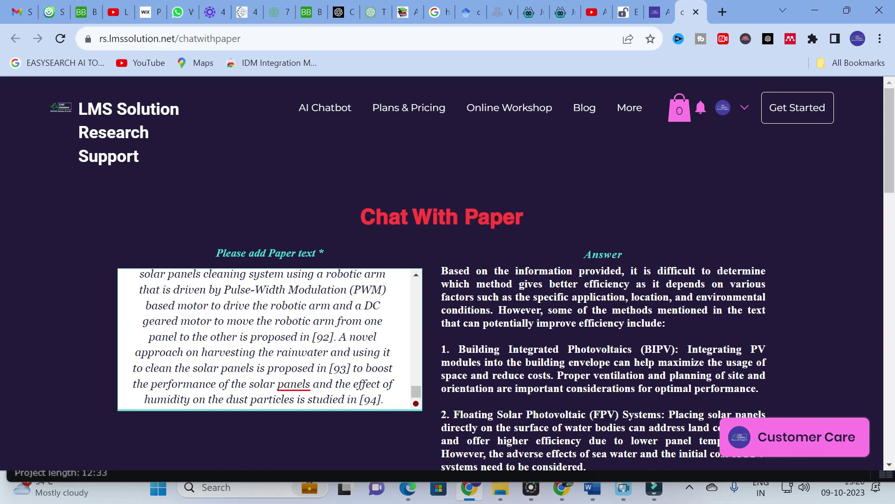
scroll(493, 326, "down", 6)
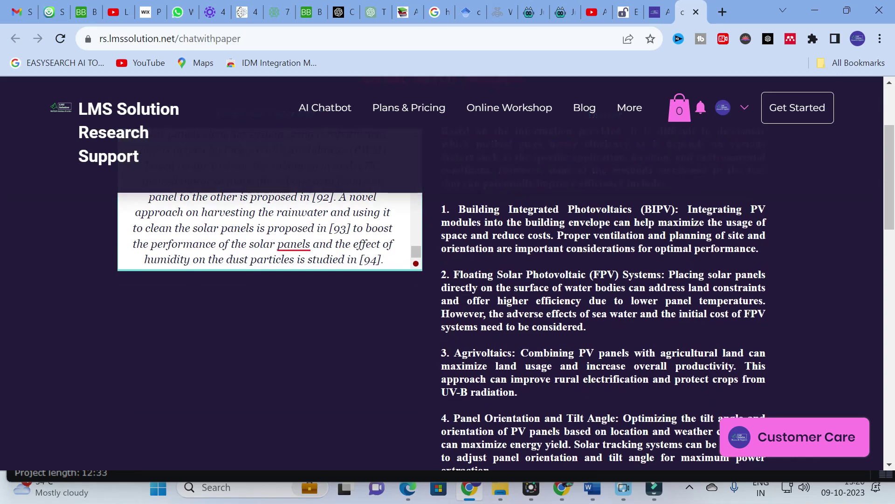
scroll(494, 326, "up", 6)
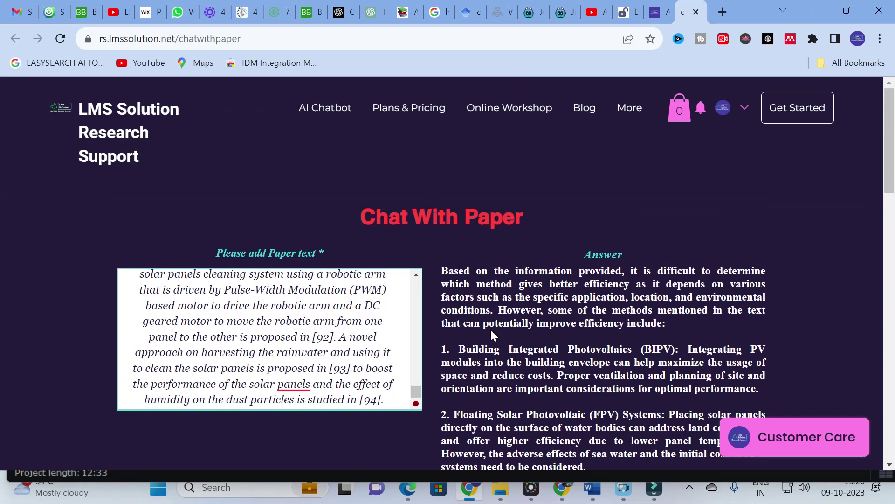
Step: Copy the MDPI article's Discussion section through 4.4 Protection of Solar Cells, excluding the Conclusions heading, and return to Chat With Paper
left_click(625, 12)
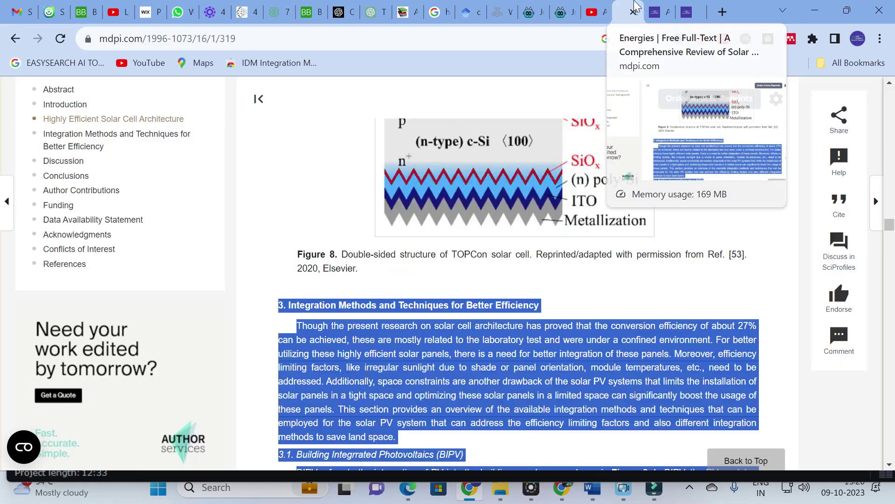
scroll(420, 175, "down", 20)
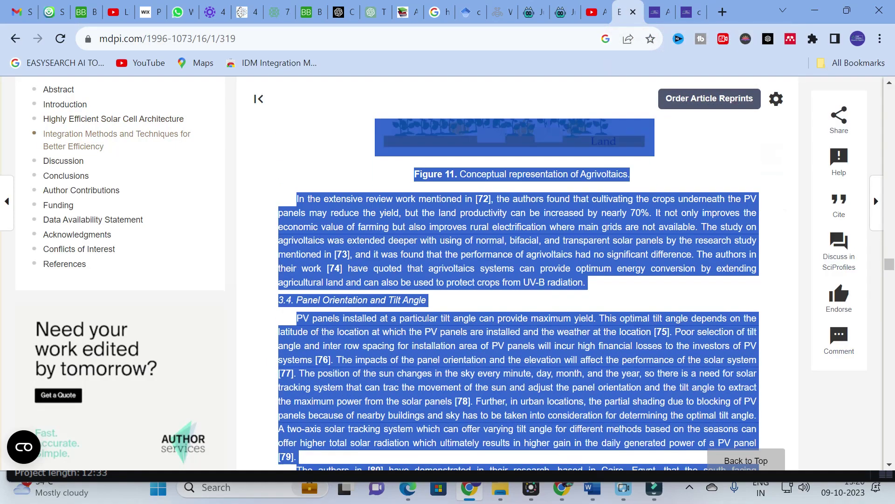
scroll(387, 280, "down", 10)
scroll(388, 279, "up", 4)
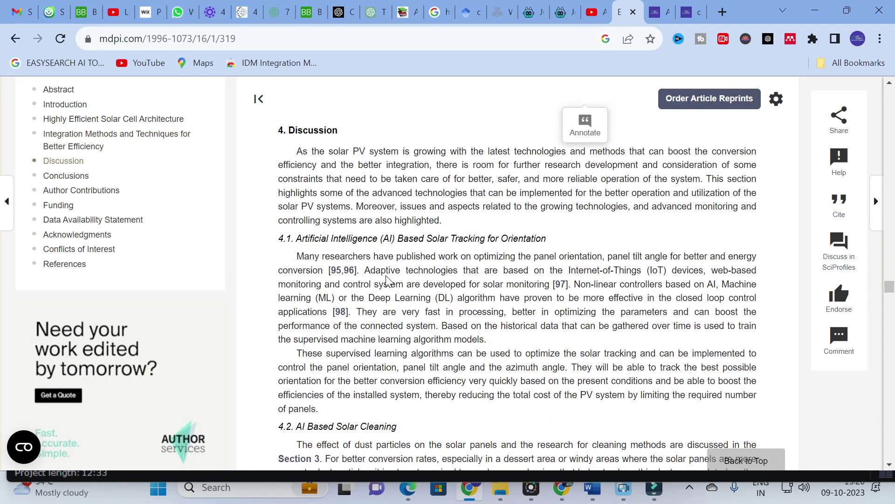
scroll(348, 232, "down", 2)
scroll(340, 264, "down", 20)
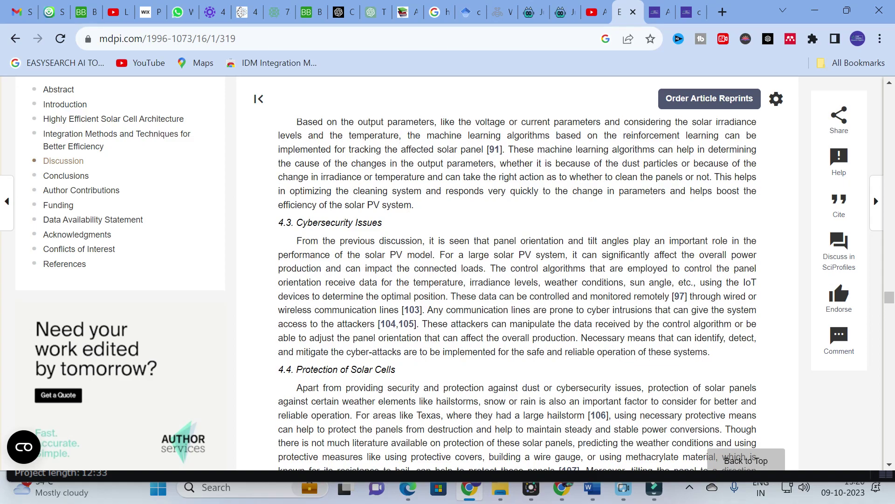
scroll(340, 264, "up", 20)
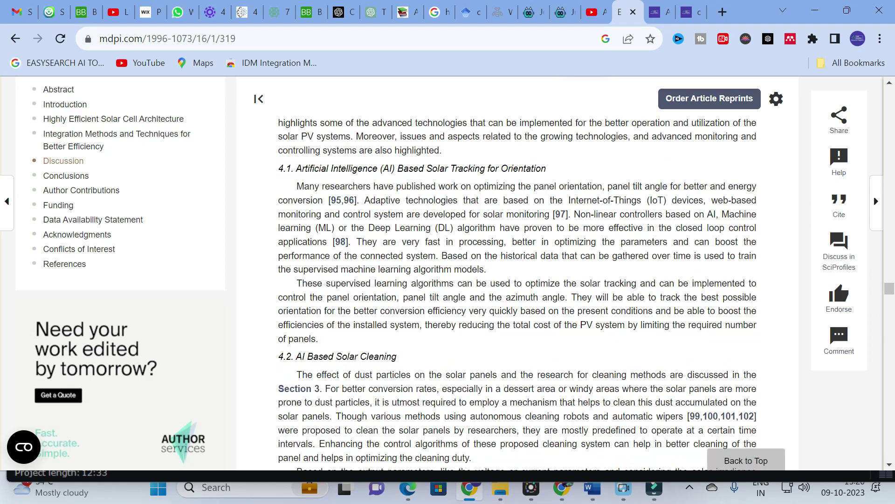
mouse_move(278, 270)
left_mouse_down()
mouse_move(341, 275)
mouse_move(482, 357)
mouse_move(466, 457)
mouse_move(394, 150)
mouse_move(432, 211)
left_mouse_up()
scroll(341, 275, "down", 10)
scroll(467, 448, "down", 6)
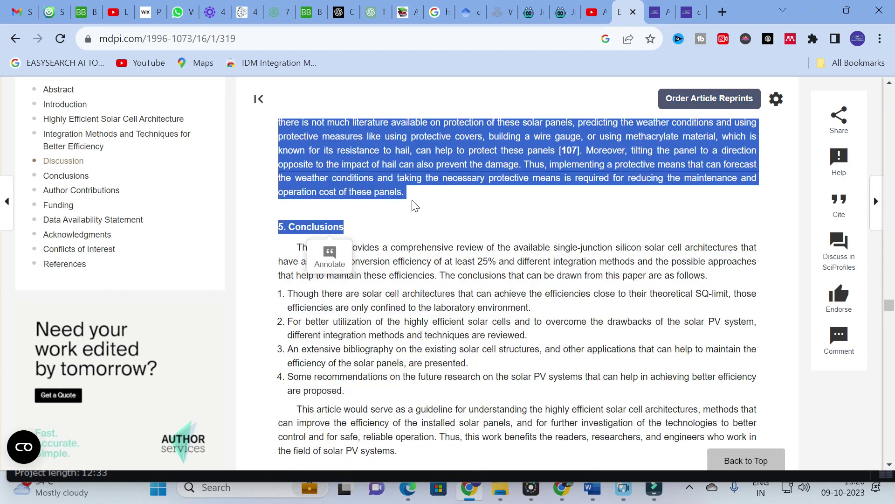
key("shift+Up")
left_click(416, 203, "shift")
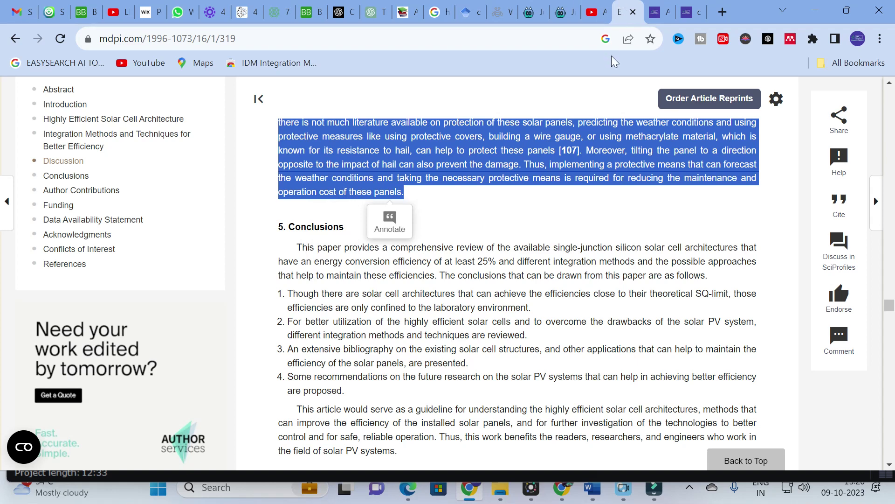
left_click(687, 13)
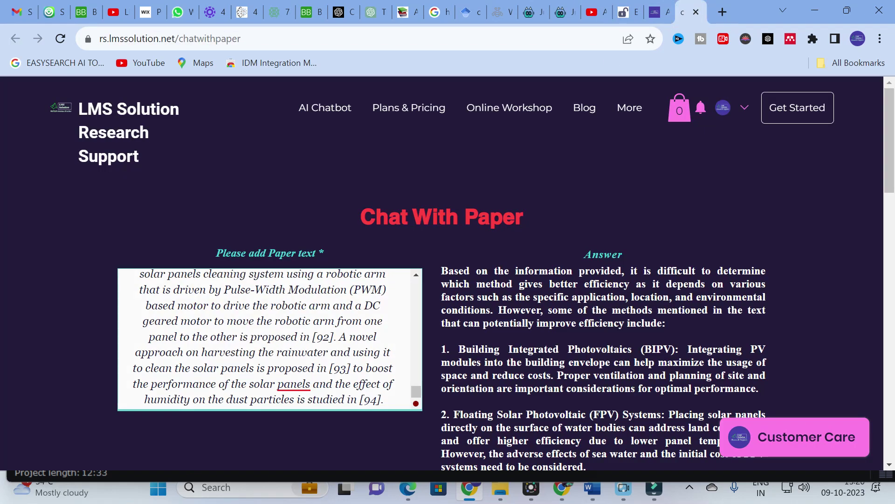
Step: Replace the paper text with the copied Discussion section and submit it
key("ctrl+a")
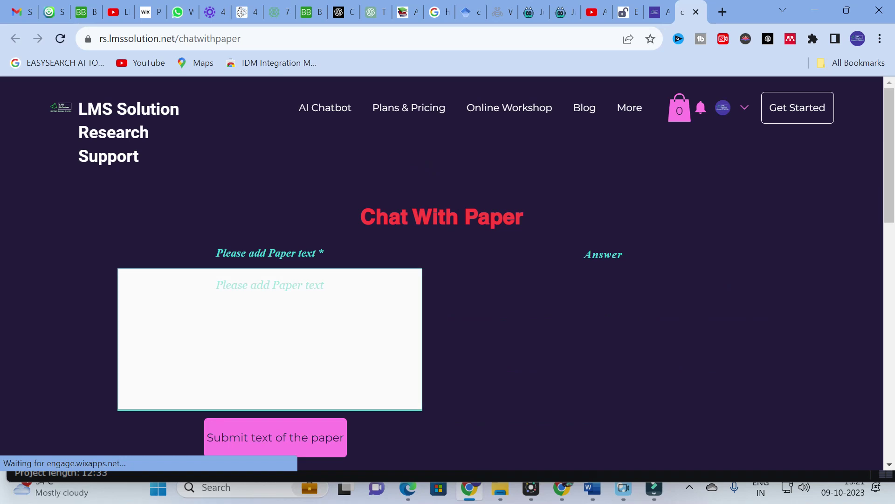
left_click(265, 283)
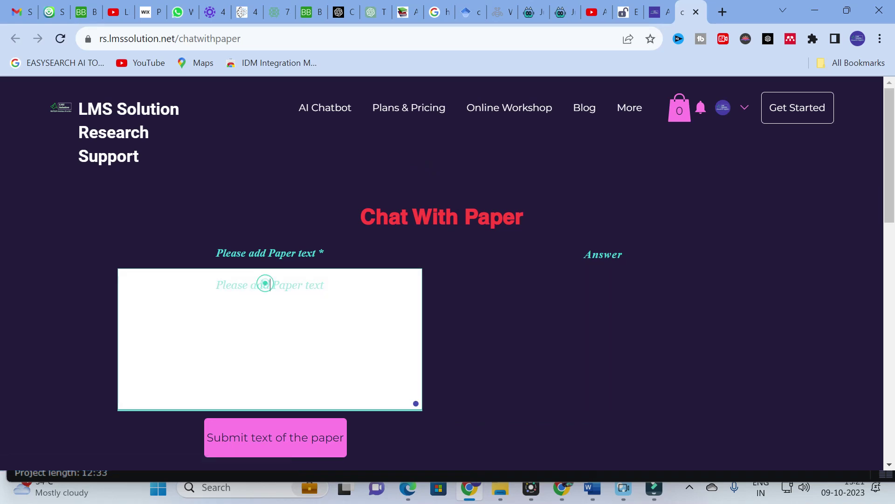
key("ctrl+v")
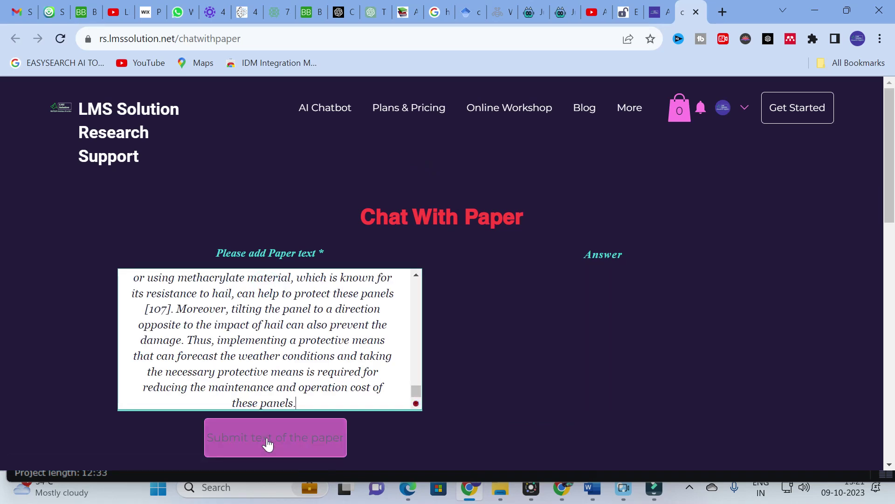
left_click(280, 435)
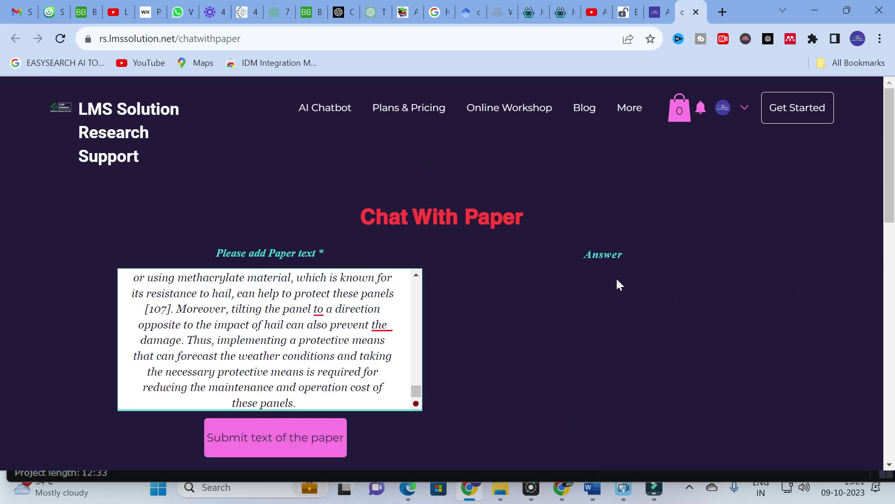
scroll(441, 303, "down", 3)
left_click(304, 310)
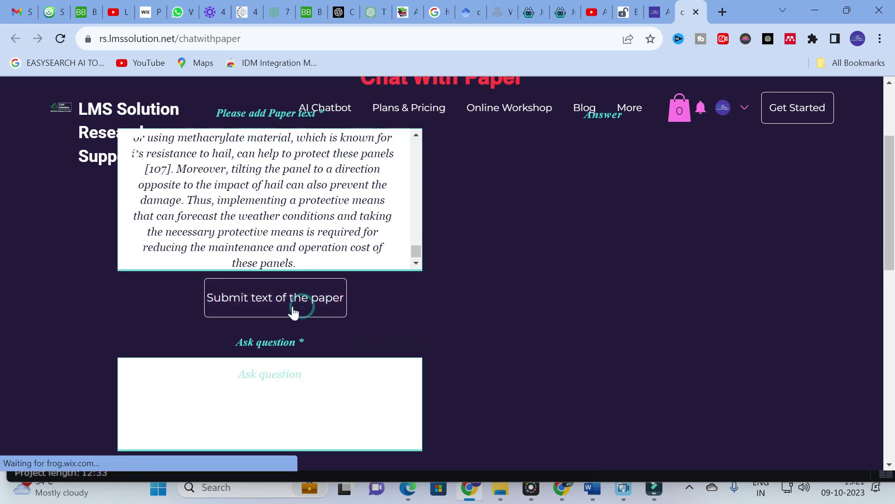
Step: Ask the tool to "summarize the above section in 10 points" for the submitted Discussion text
left_click(286, 382)
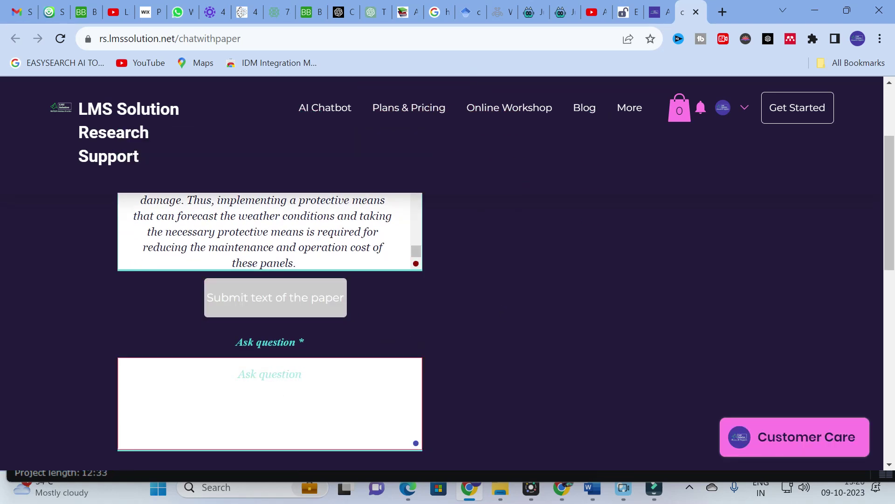
type("summarize the above section in ")
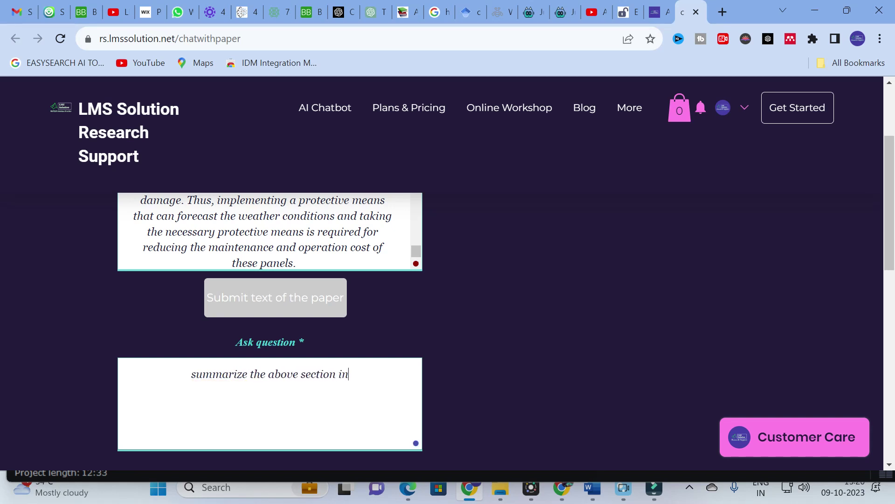
type("10 points")
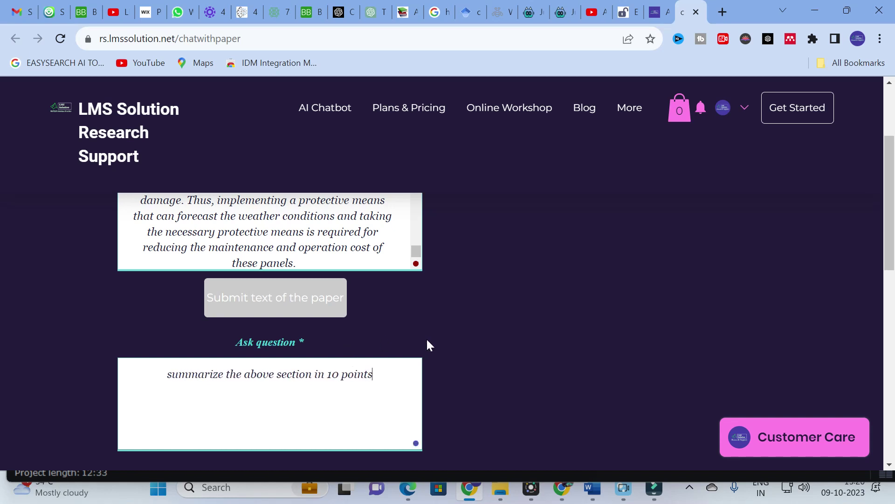
scroll(427, 340, "down", 1)
left_click(280, 437)
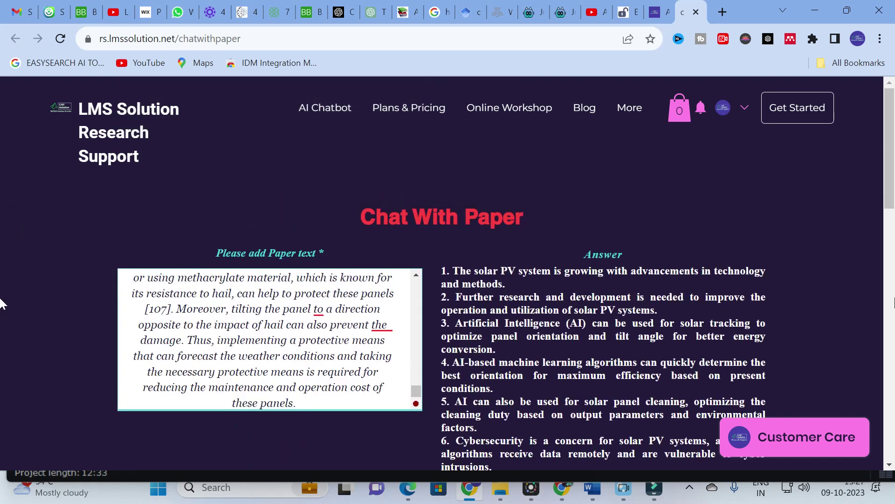
Step: Read through the generated 10-point summary of the Discussion section from start to end
scroll(863, 289, "down", 2)
scroll(832, 284, "up", 2)
scroll(448, 280, "down", 1)
scroll(447, 280, "up", 1)
scroll(448, 280, "down", 3)
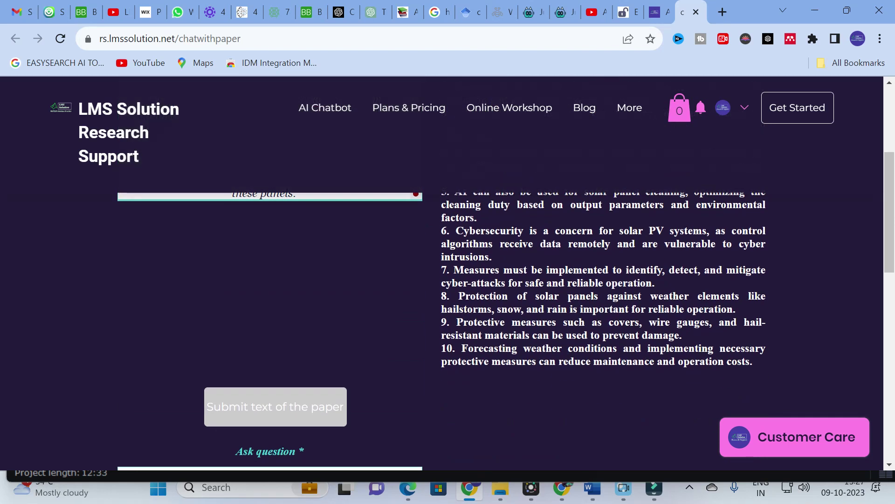
scroll(499, 284, "up", 3)
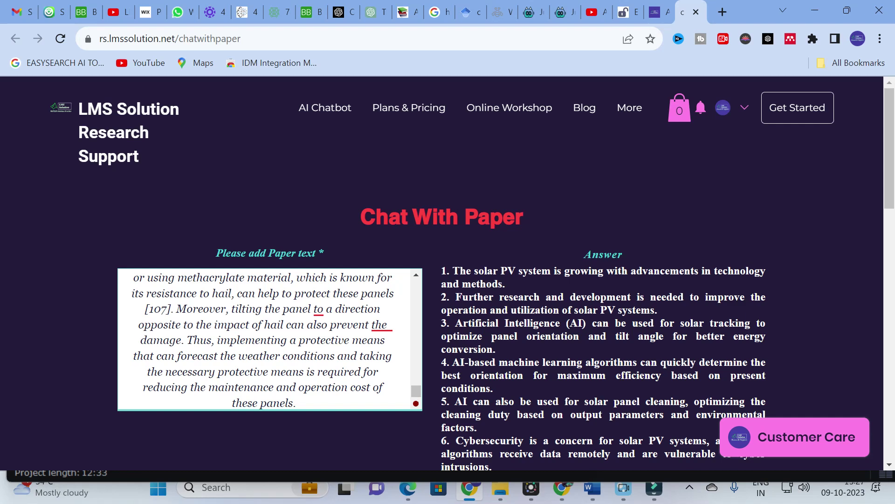
Step: Copy the MDPI article's full Conclusions text, excluding the Author Contributions heading, and return to Chat With Paper
left_click_drag(296, 403, 236, 264)
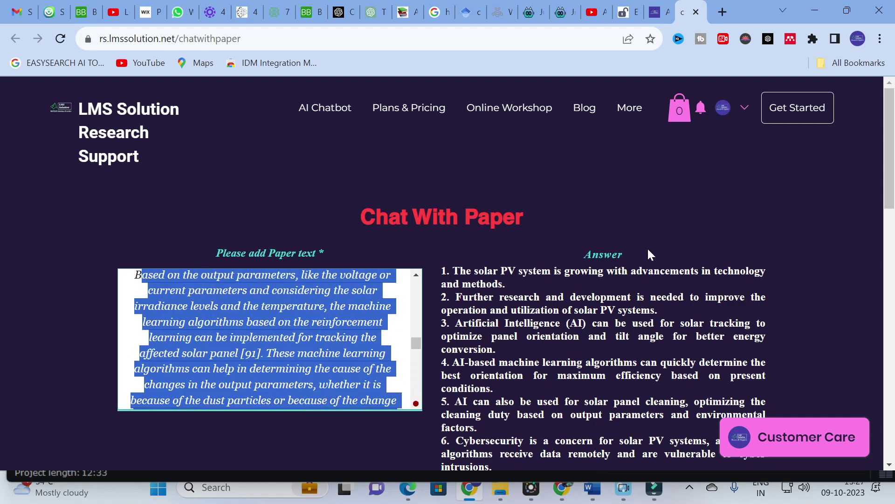
left_click(630, 12)
scroll(840, 281, "down", 9)
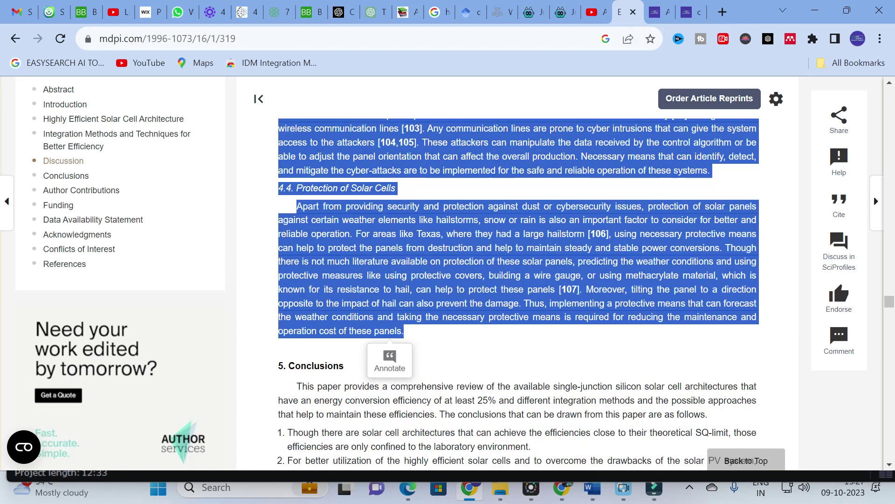
scroll(277, 226, "down", 4)
left_click(298, 175)
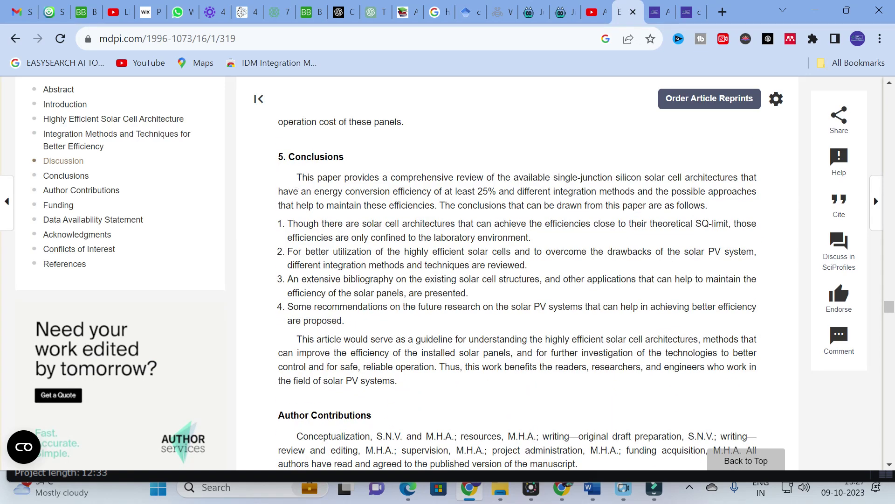
left_click_drag(296, 176, 433, 387)
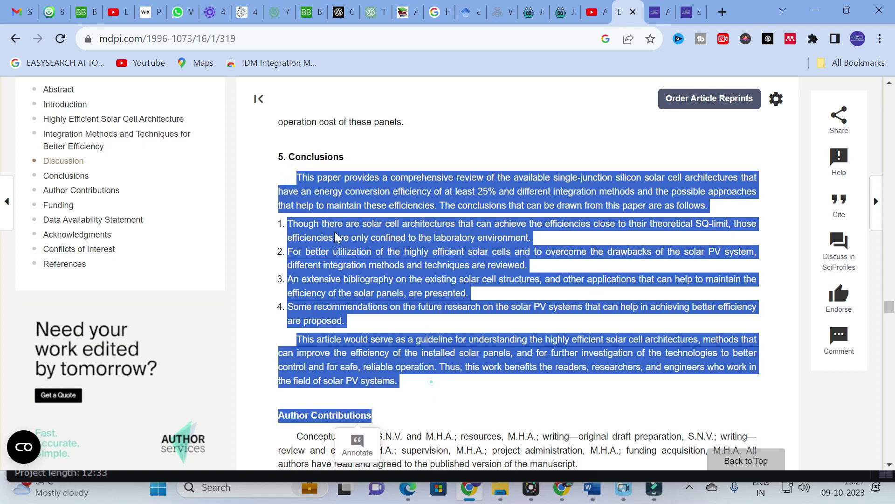
left_click(300, 183)
left_click_drag(297, 179, 419, 386)
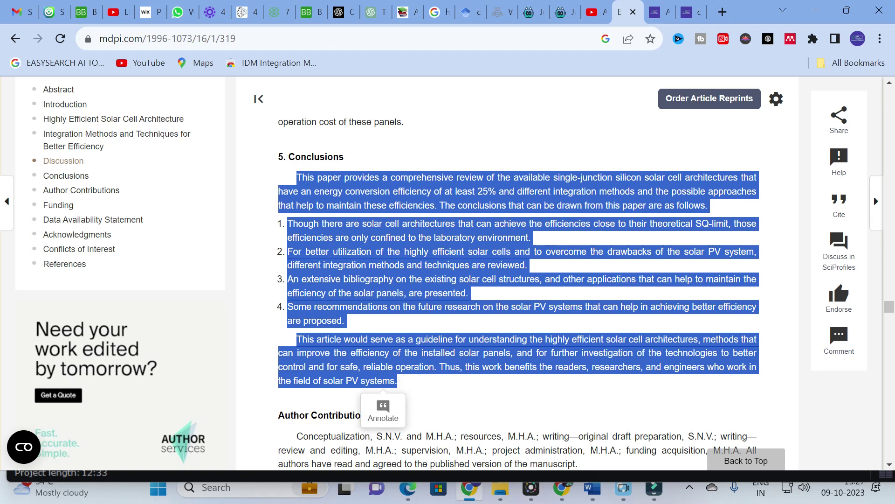
left_click(690, 12)
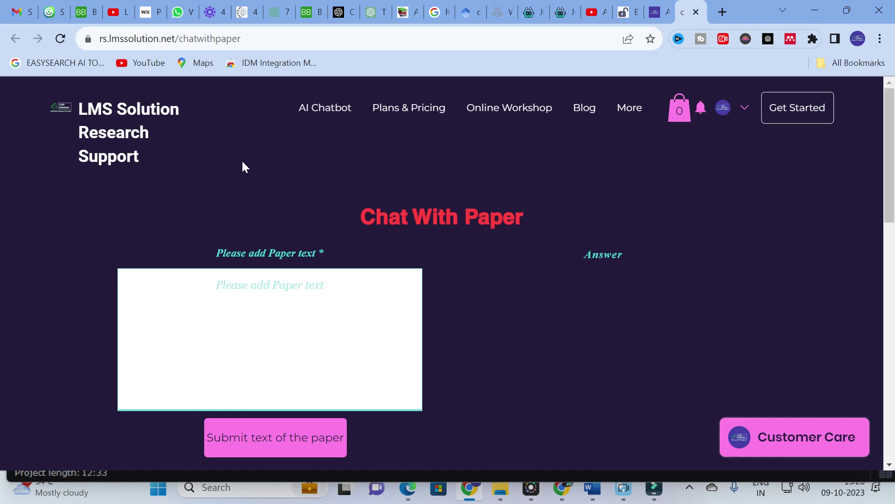
Step: Paste the copied Conclusions text as the paper text and submit it
left_click(275, 316)
key("ctrl+v")
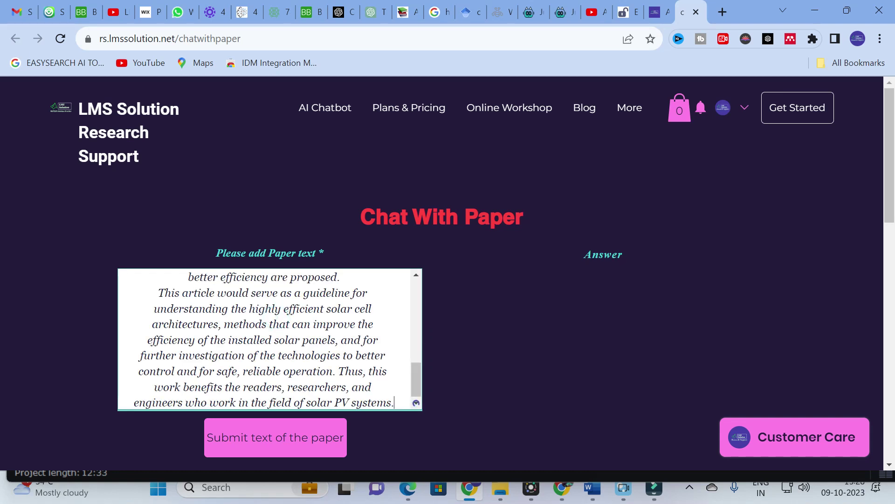
scroll(612, 424, "down", 1)
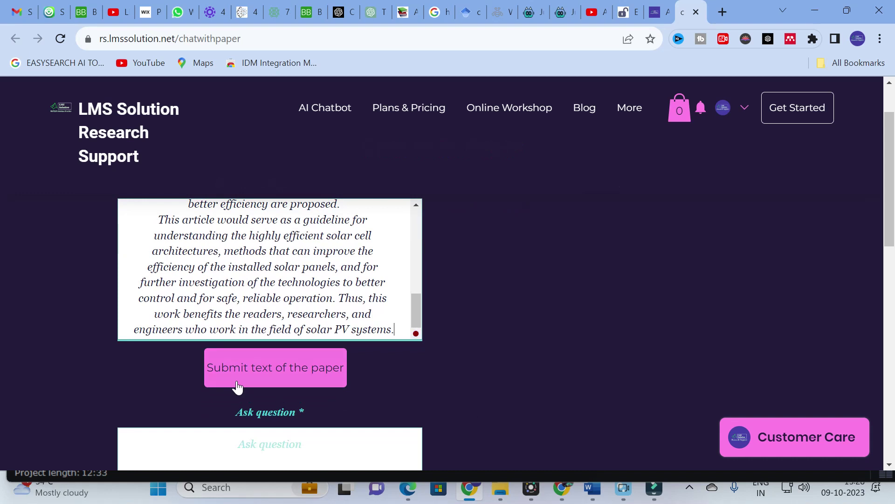
left_click(264, 373)
Step: Ask "what the possible further improvements from theabove content" about the submitted Conclusions text
left_click(262, 445)
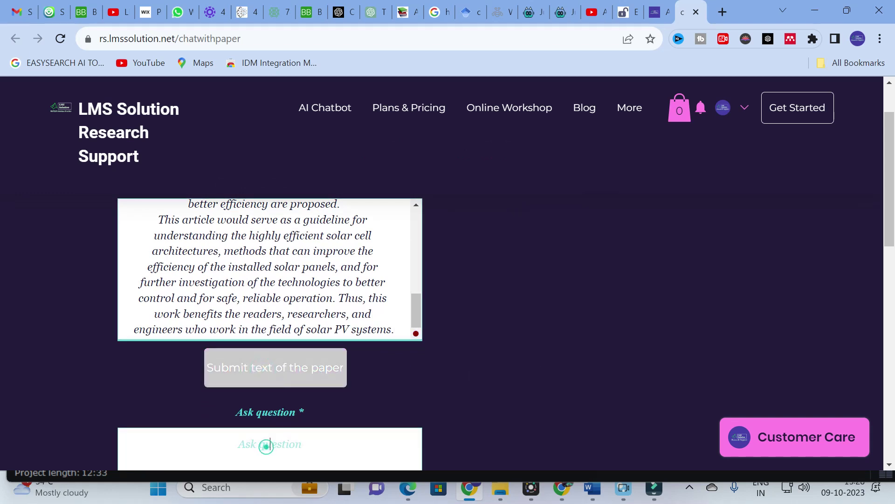
scroll(266, 447, "down", 1)
type("what")
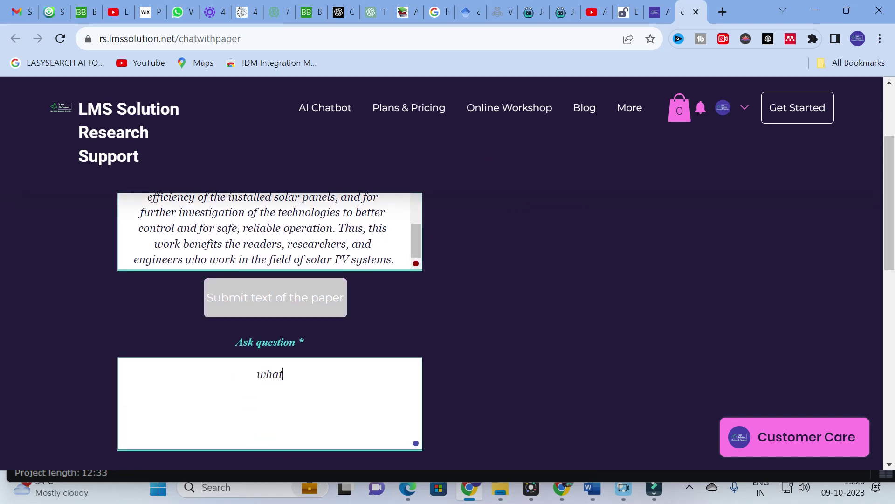
type(" the poss")
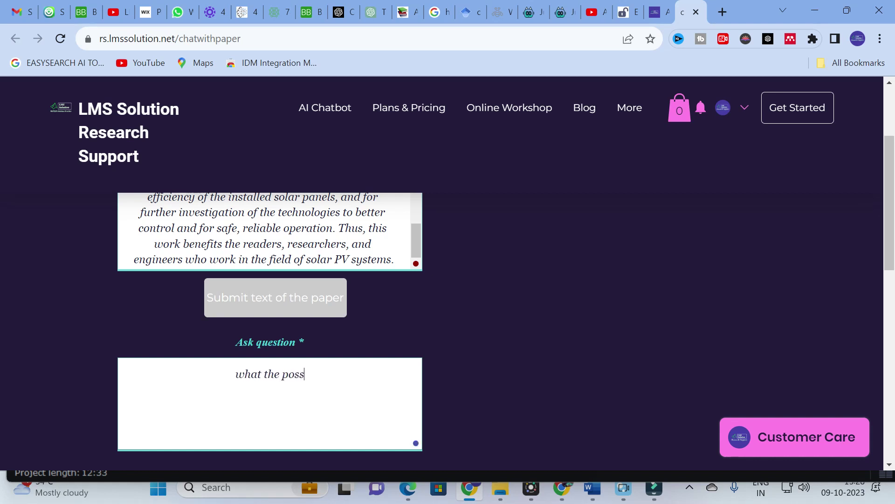
type("ible fu")
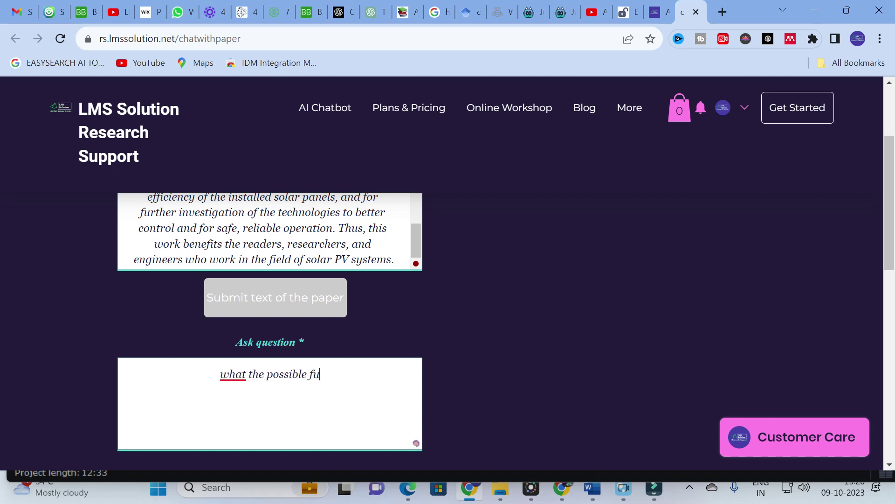
type("rther impr")
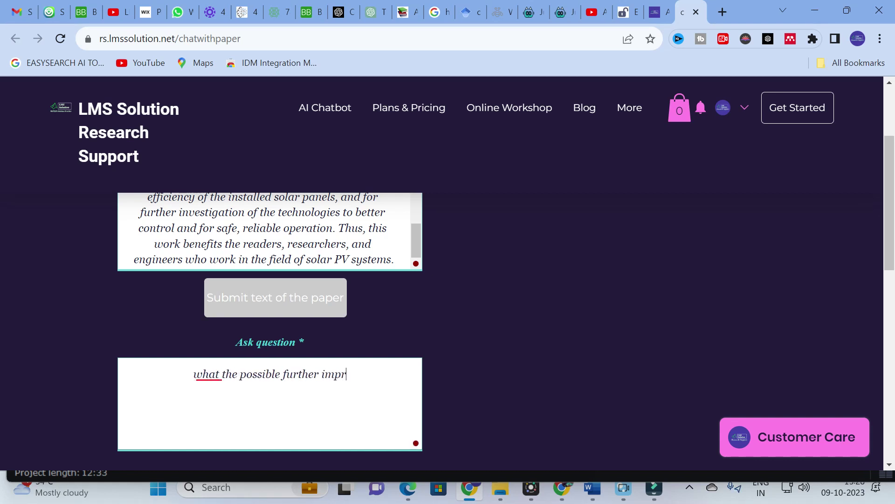
type("ovements fr")
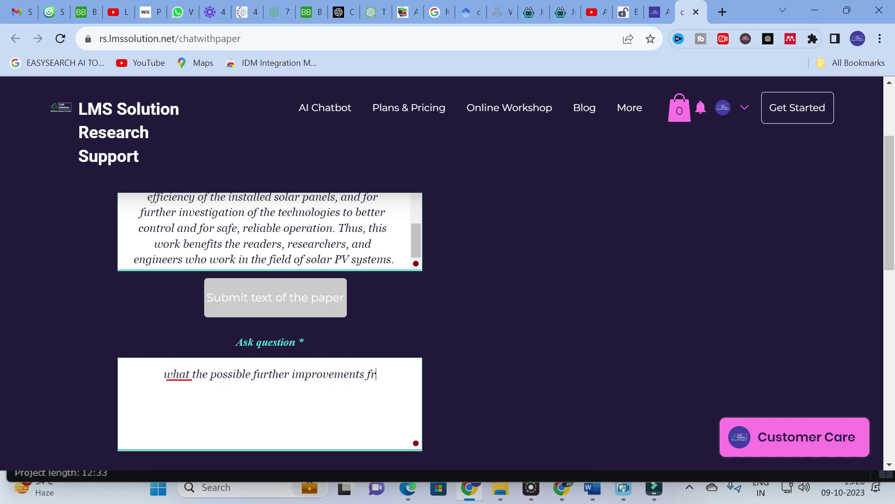
type("om the paper")
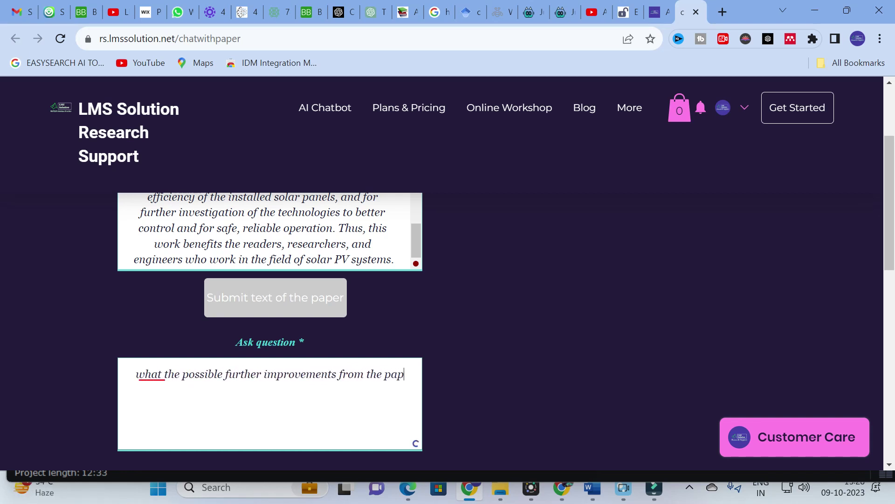
key("BackSpace")
key("BackSpace")
key("BackSpace")
key("BackSpace")
key("BackSpace")
key("BackSpace")
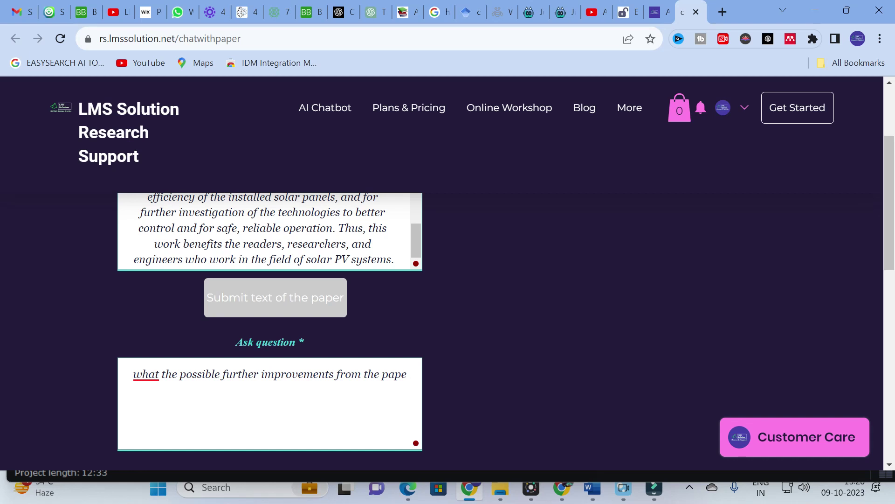
type("ab")
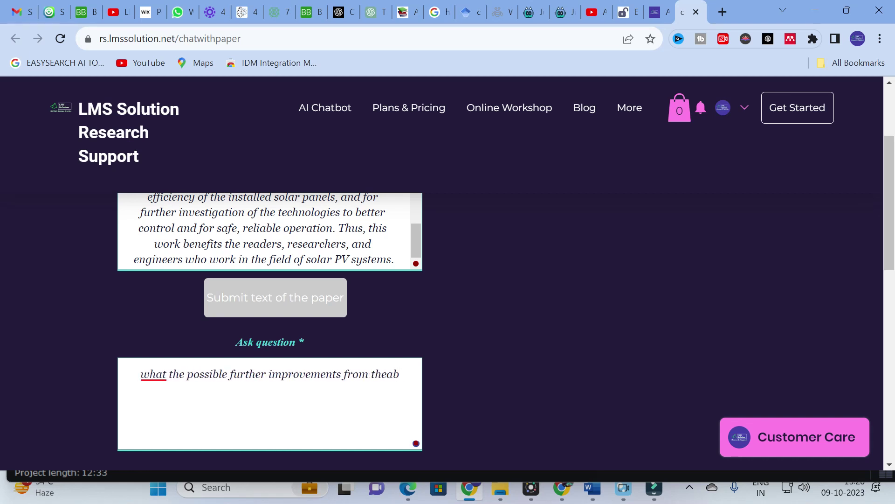
type("ove content")
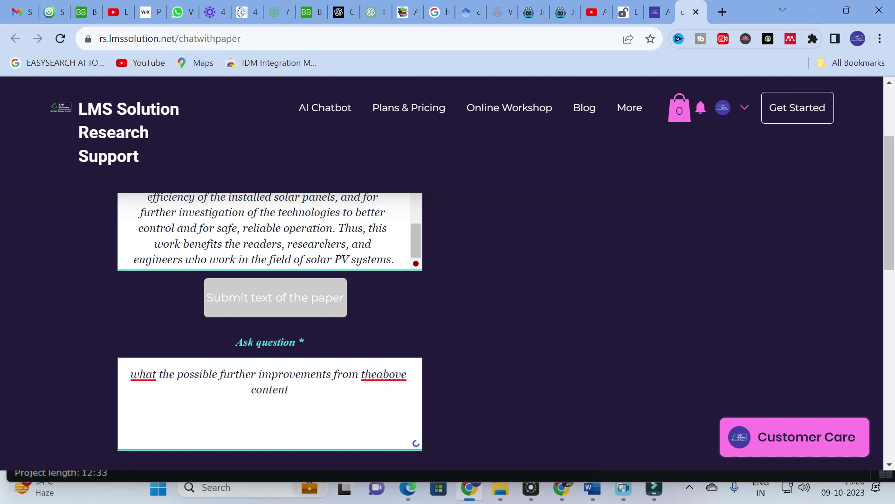
scroll(311, 371, "down", 5)
left_click(254, 292)
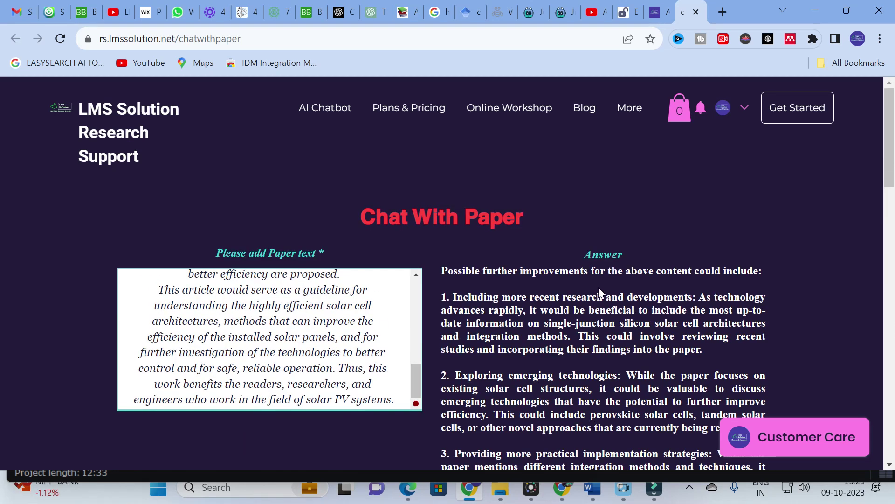
Step: Read through the generated answer on possible further improvements, from recent research to case studies and real-world examples
scroll(598, 287, "down", 1)
scroll(598, 286, "down", 1)
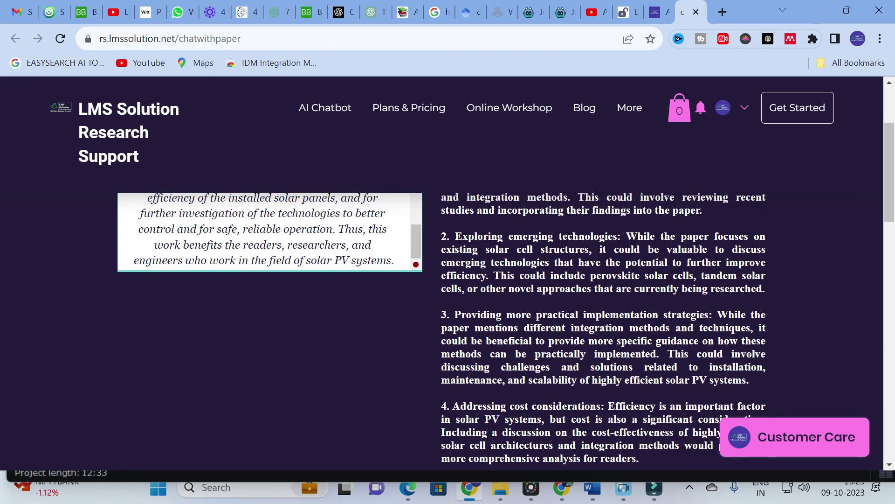
scroll(597, 287, "up", 2)
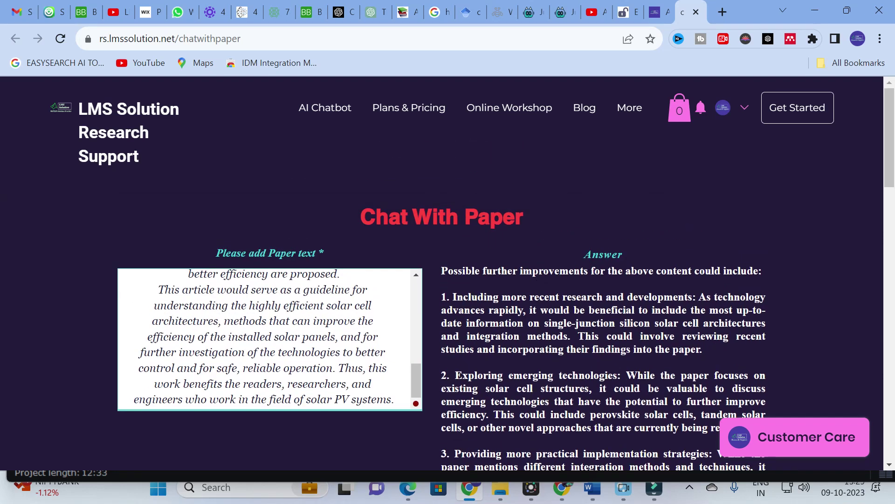
scroll(597, 287, "down", 1)
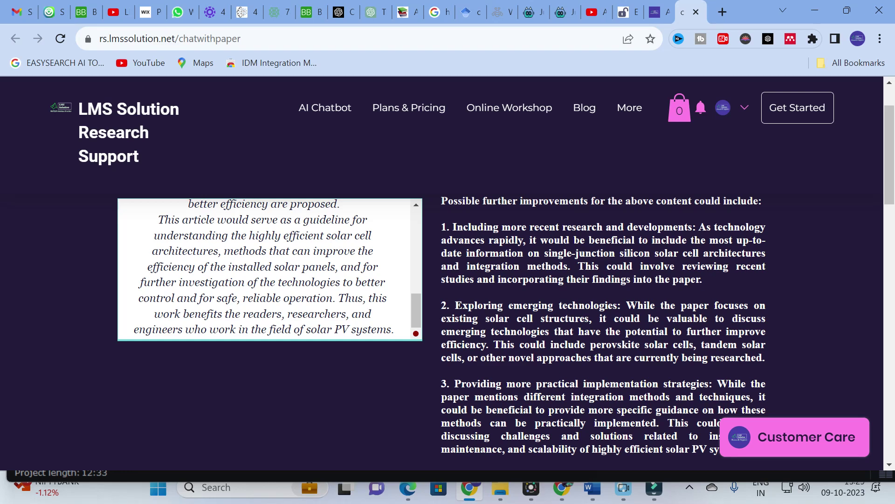
scroll(598, 287, "down", 1)
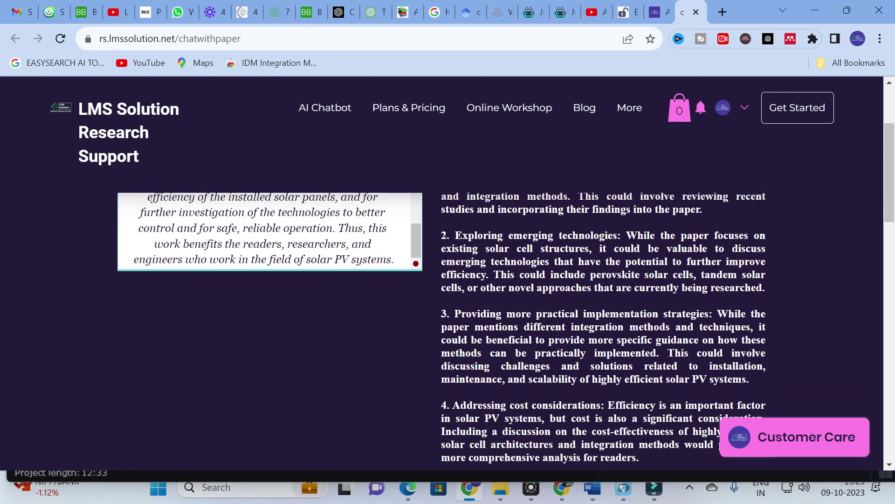
scroll(506, 238, "down", 1)
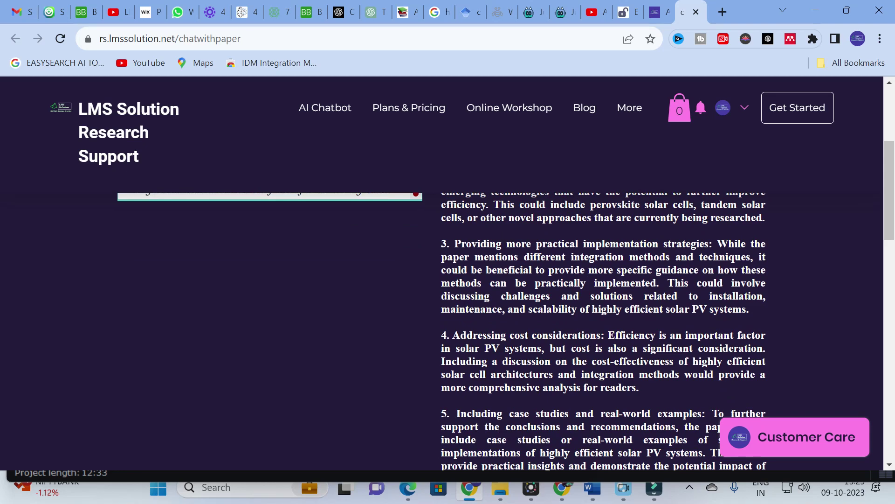
Step: Read the rest of the generated answer, covering environmental and sustainability aspects and the closing remark, and return to the page's beginning
scroll(584, 278, "down", 1)
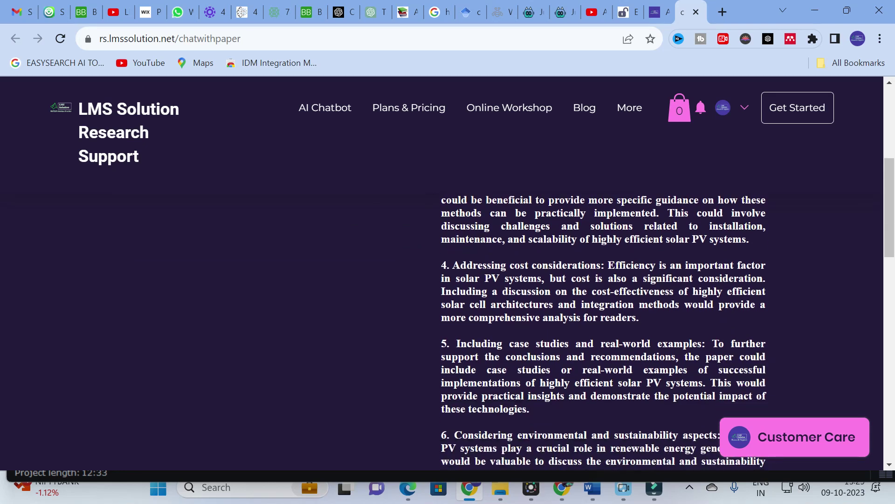
scroll(585, 277, "down", 2)
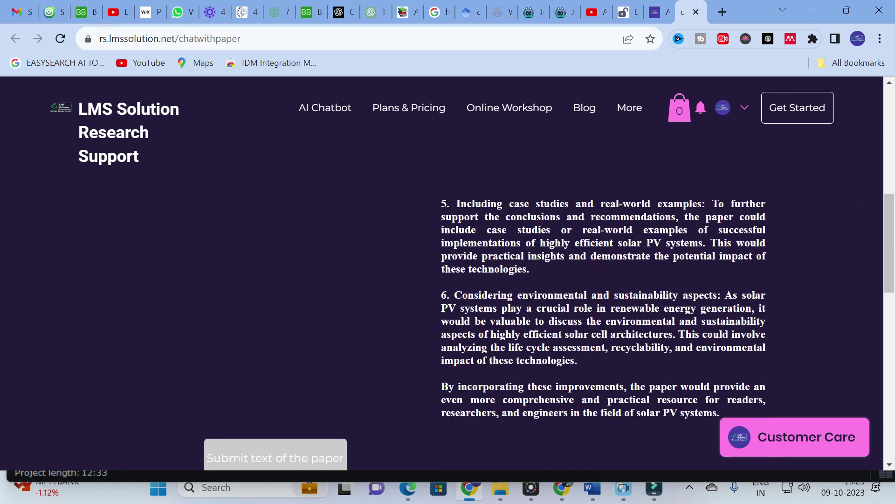
scroll(597, 233, "up", 1)
scroll(604, 321, "down", 1)
scroll(537, 292, "up", 5)
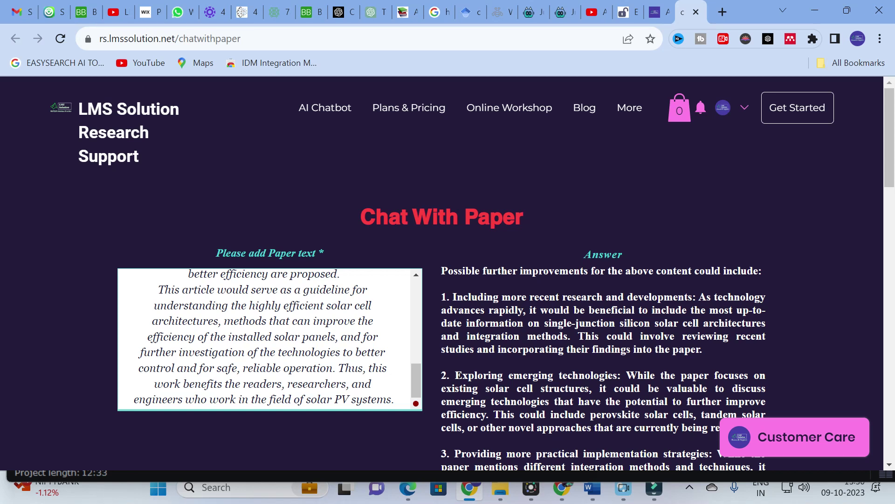
Step: Open the Plans & Pricing page and review the price, validity and included access of the Free, Monthly and Quarterly plans
left_click(393, 110)
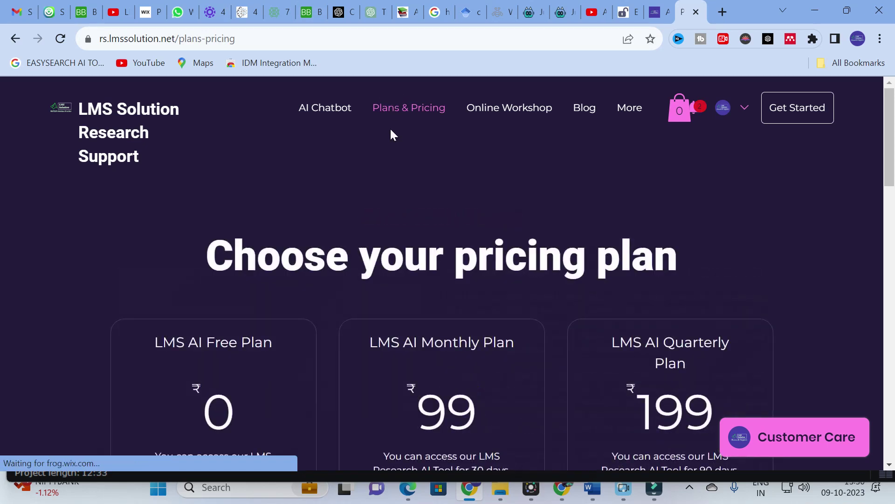
scroll(361, 189, "down", 3)
scroll(257, 265, "up", 2)
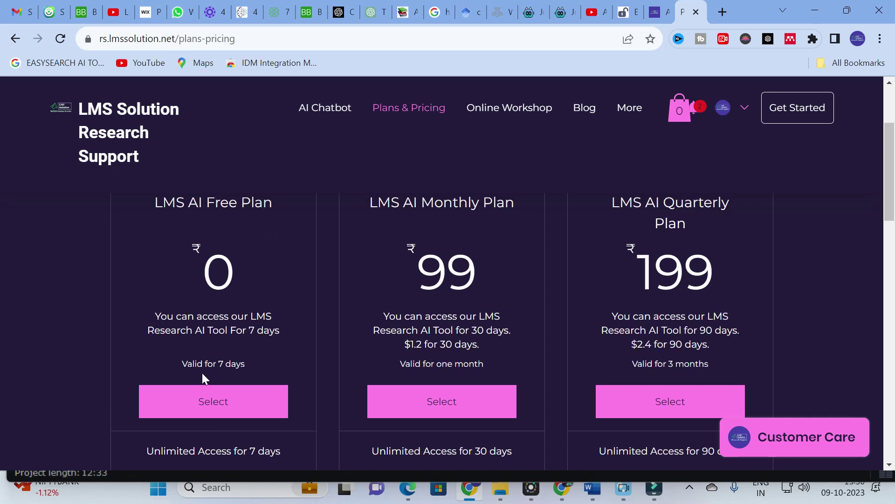
scroll(221, 330, "down", 3)
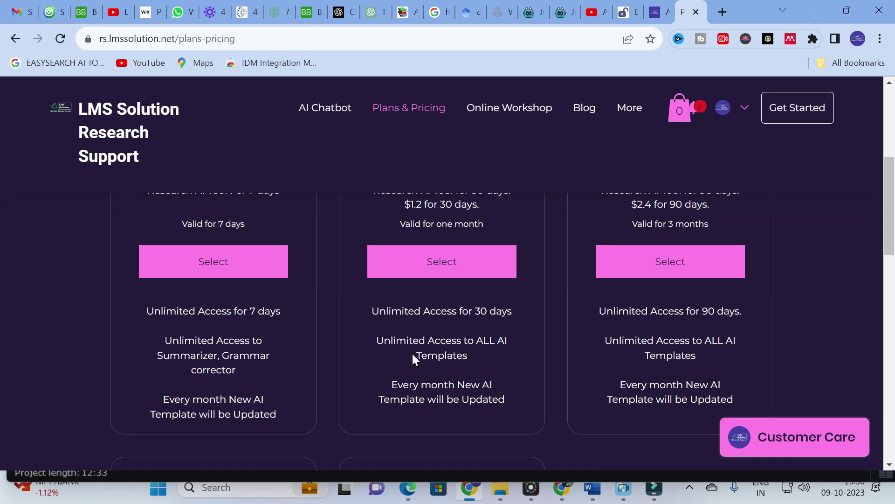
scroll(412, 354, "up", 4)
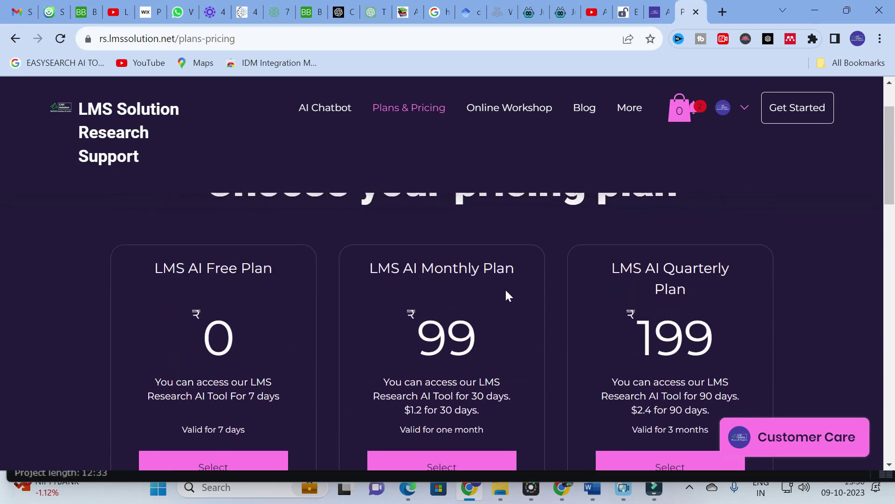
scroll(507, 292, "down", 1)
scroll(464, 295, "down", 3)
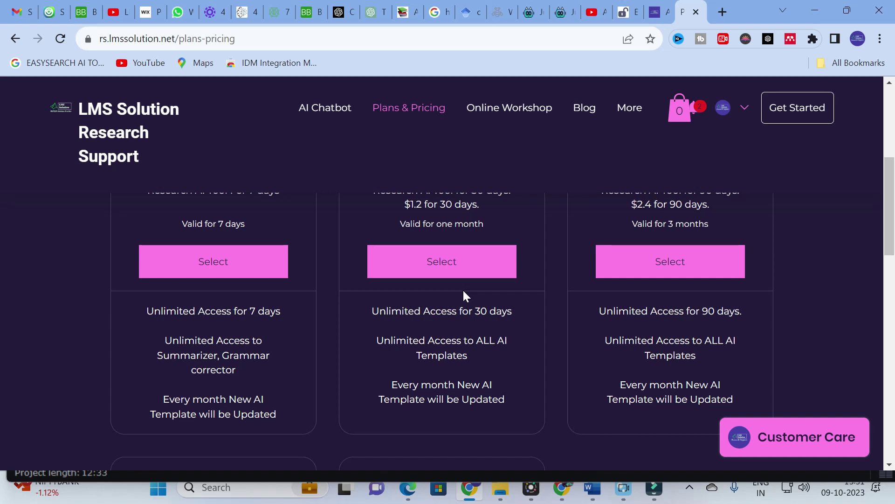
scroll(693, 255, "up", 3)
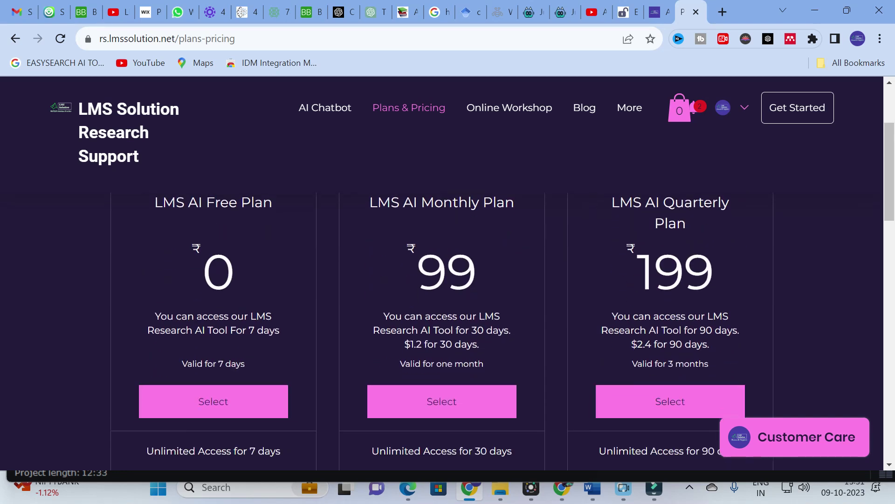
scroll(654, 282, "down", 2)
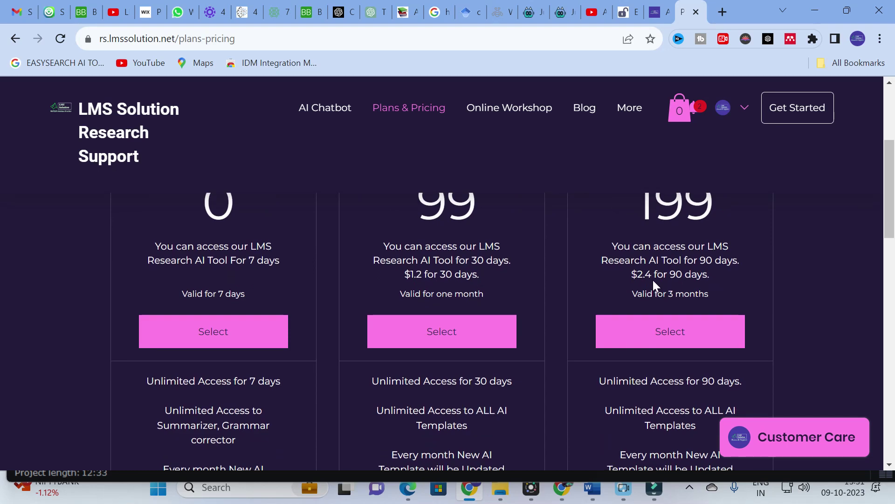
Step: Review the price, validity and included access of the LMS AI Half-Yearly and Yearly plans, and return to the start of the pricing page
scroll(240, 348, "down", 3)
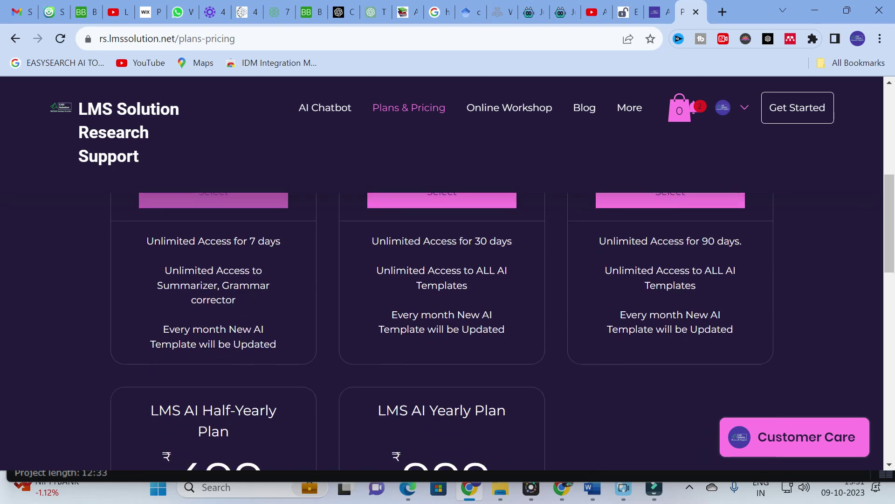
scroll(443, 322, "down", 3)
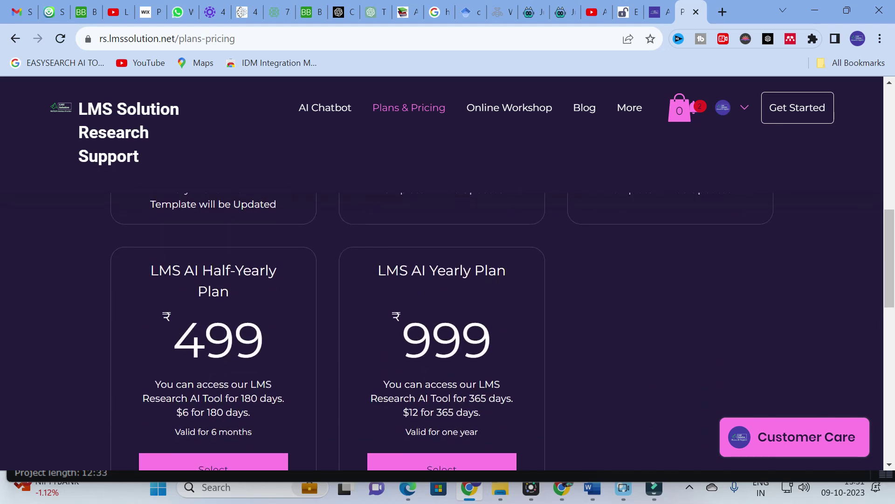
scroll(442, 327, "down", 2)
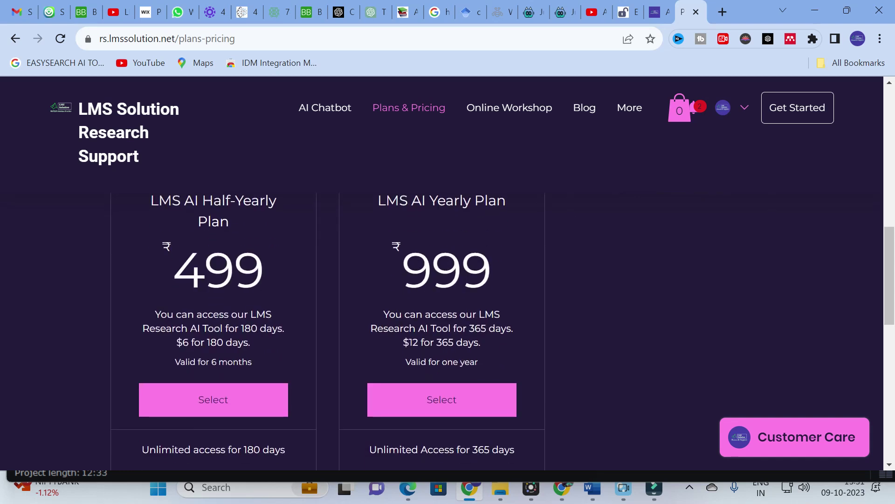
scroll(211, 328, "down", 2)
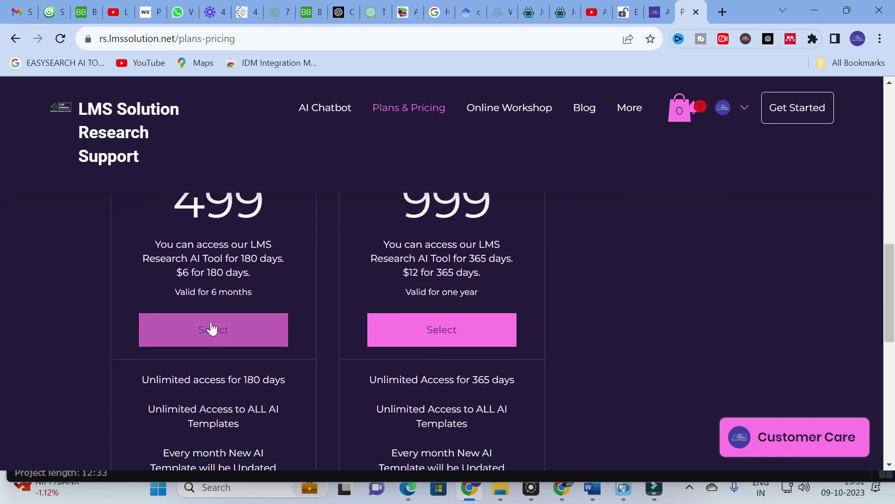
scroll(539, 297, "up", 3)
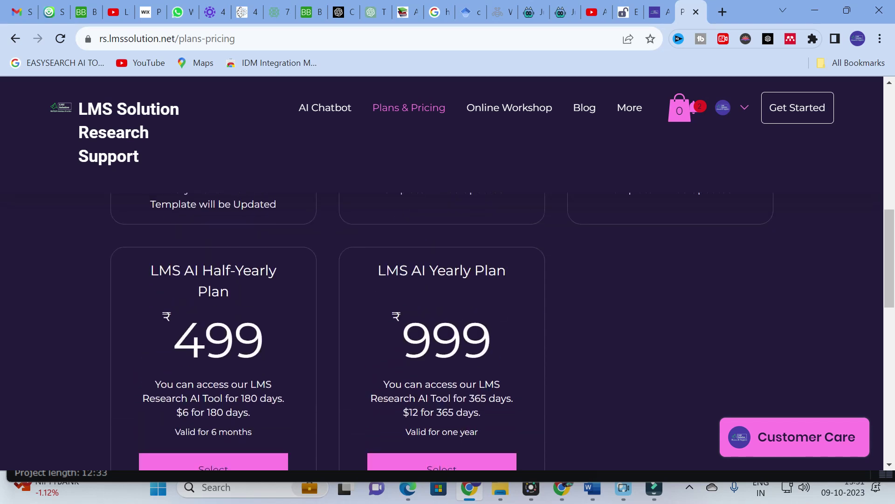
scroll(437, 329, "down", 3)
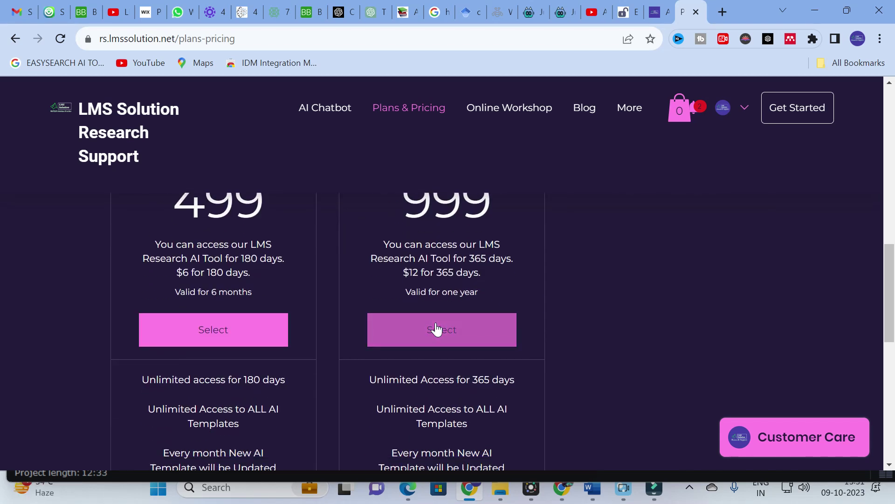
scroll(465, 306, "up", 6)
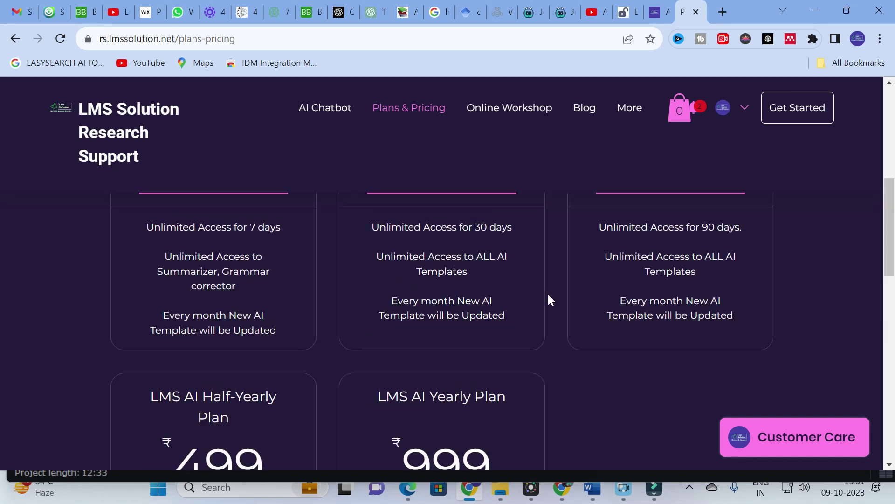
scroll(517, 273, "up", 2)
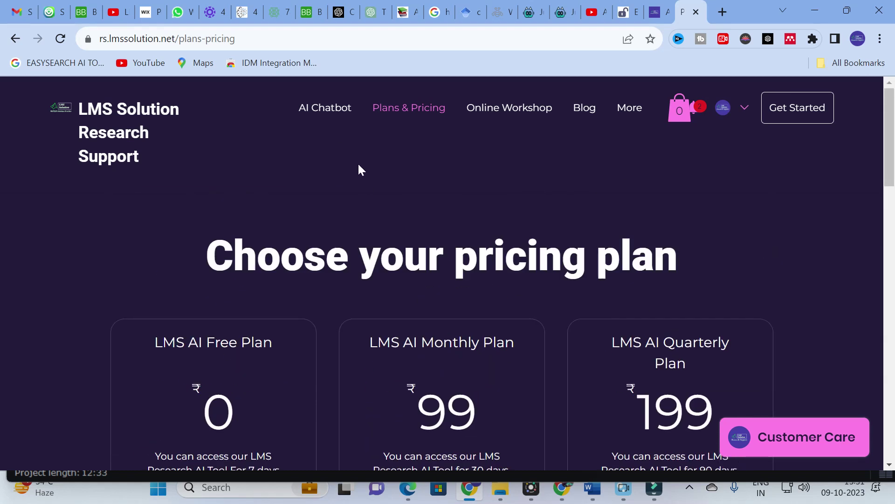